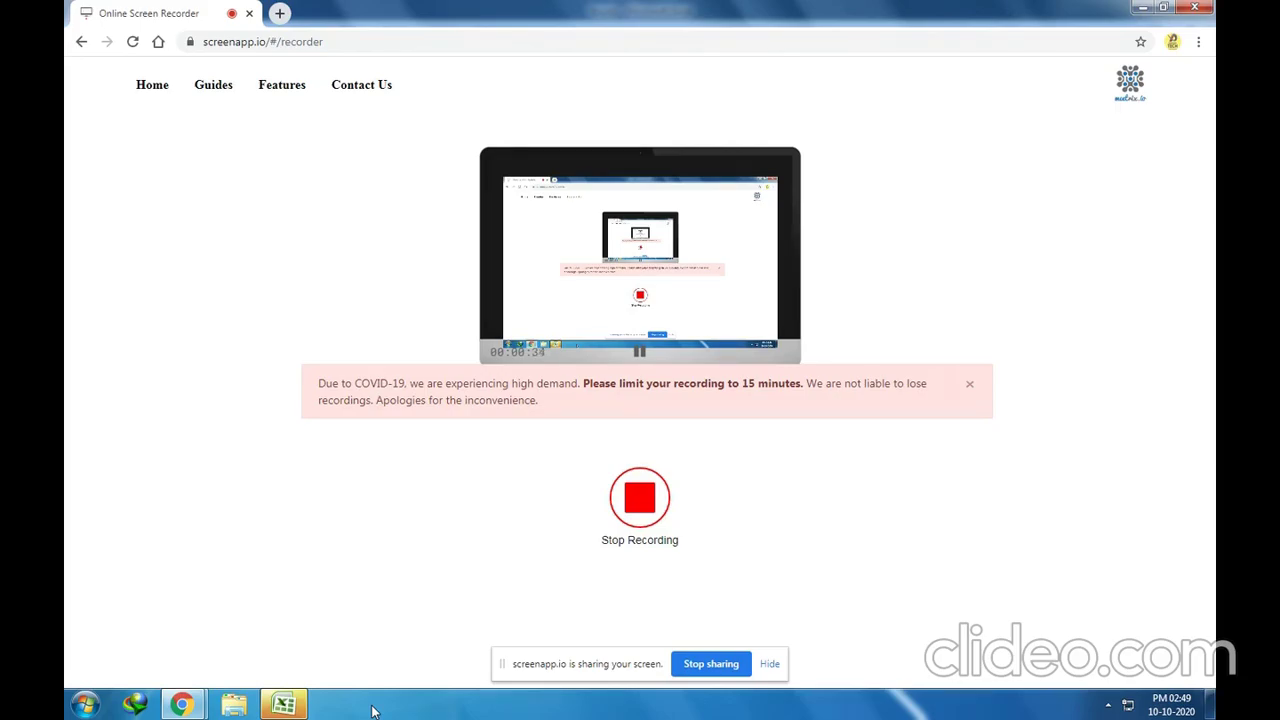
- Switch to the blank Book1 workbook in Microsoft Excel
left_click(300, 716)
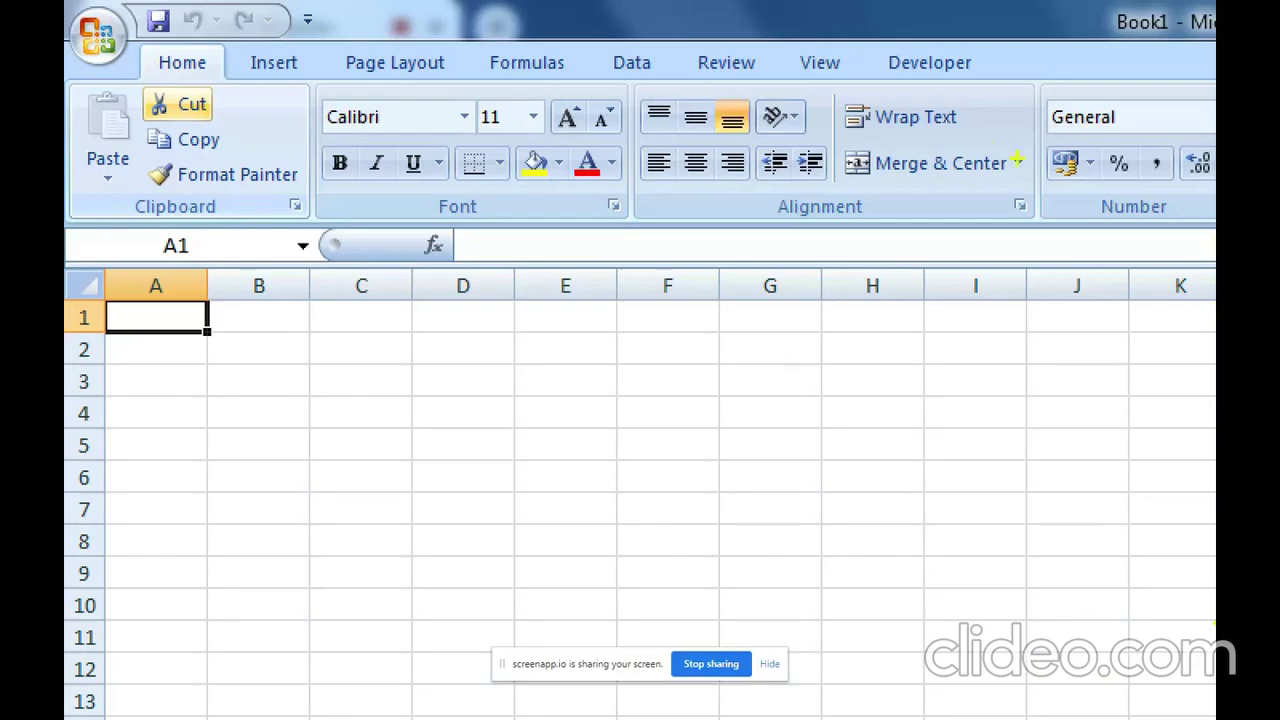
left_click_drag(1088, 196, 1214, 214)
left_click_drag(143, 55, 287, 95)
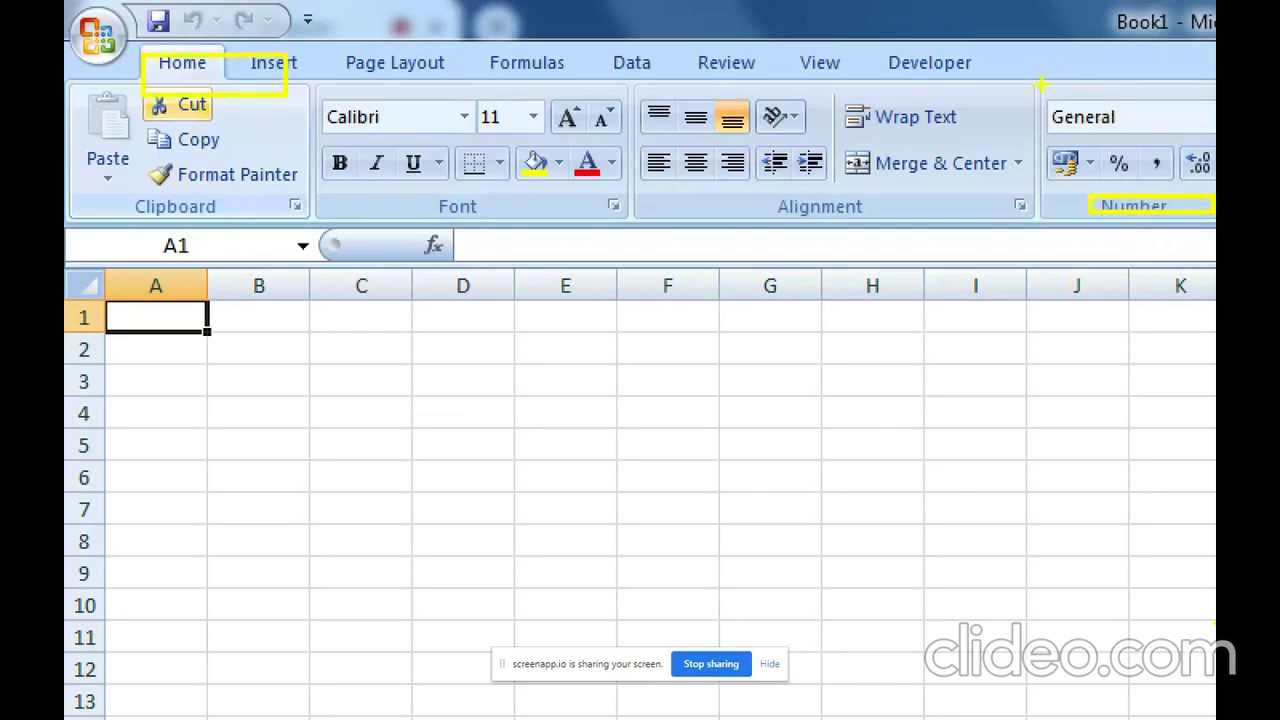
left_click_drag(1041, 86, 1143, 143)
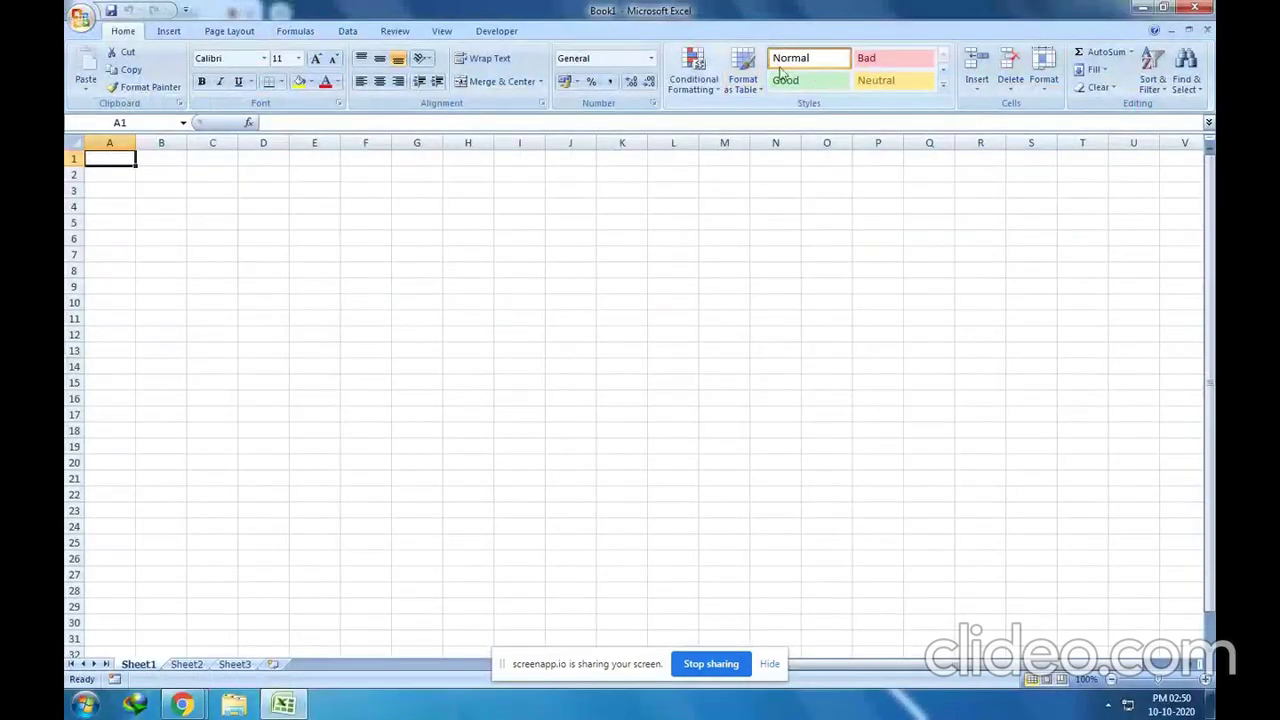
- Apply the Number format to the empty cell A1
left_click(651, 59)
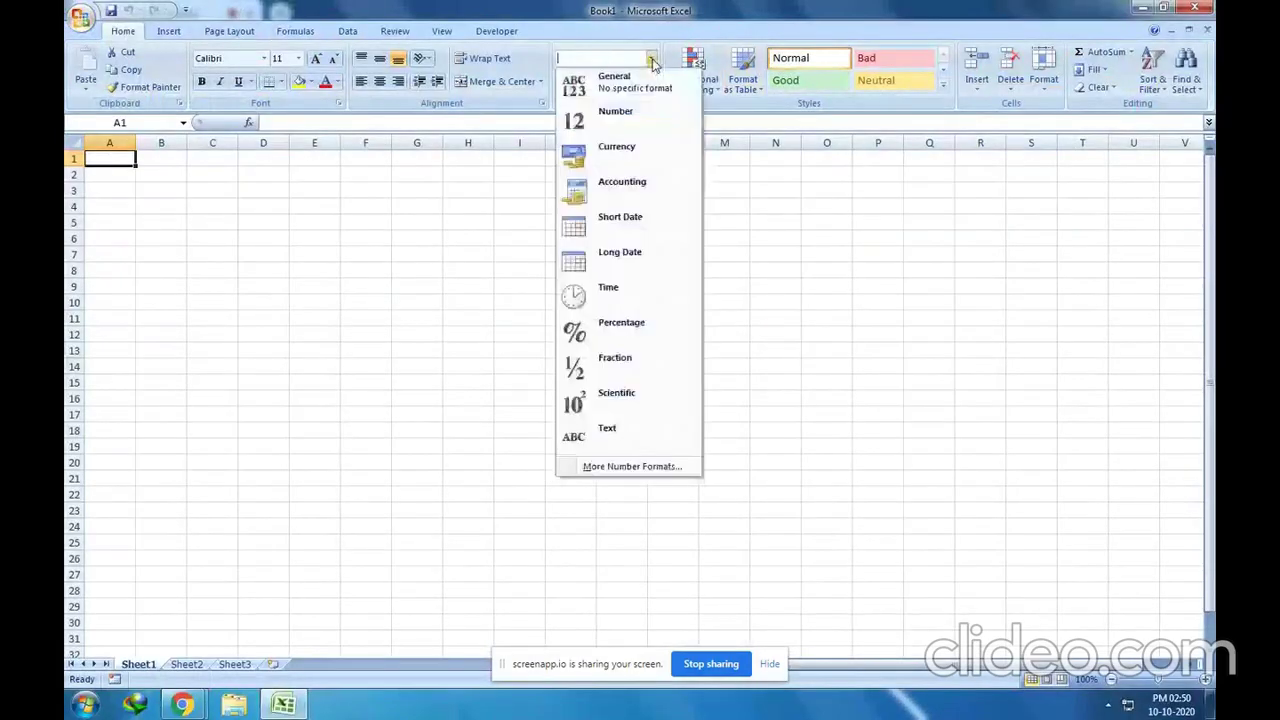
left_click(618, 121)
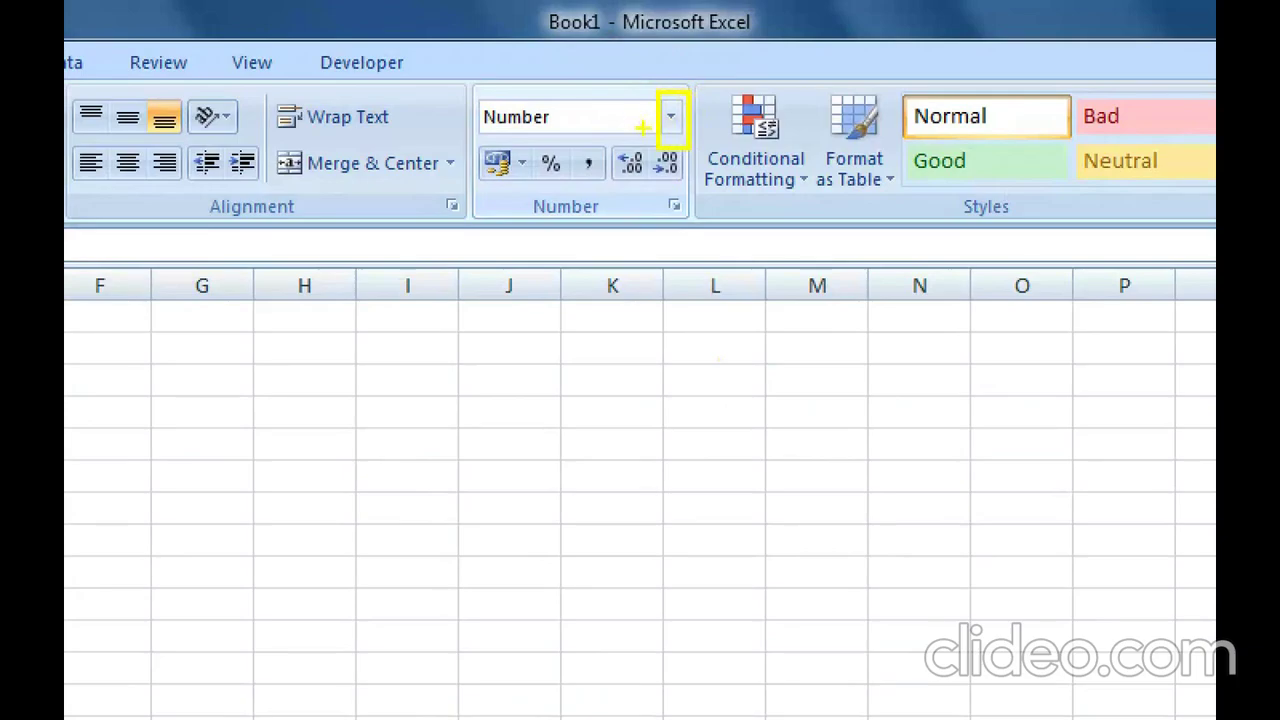
left_click_drag(476, 94, 570, 146)
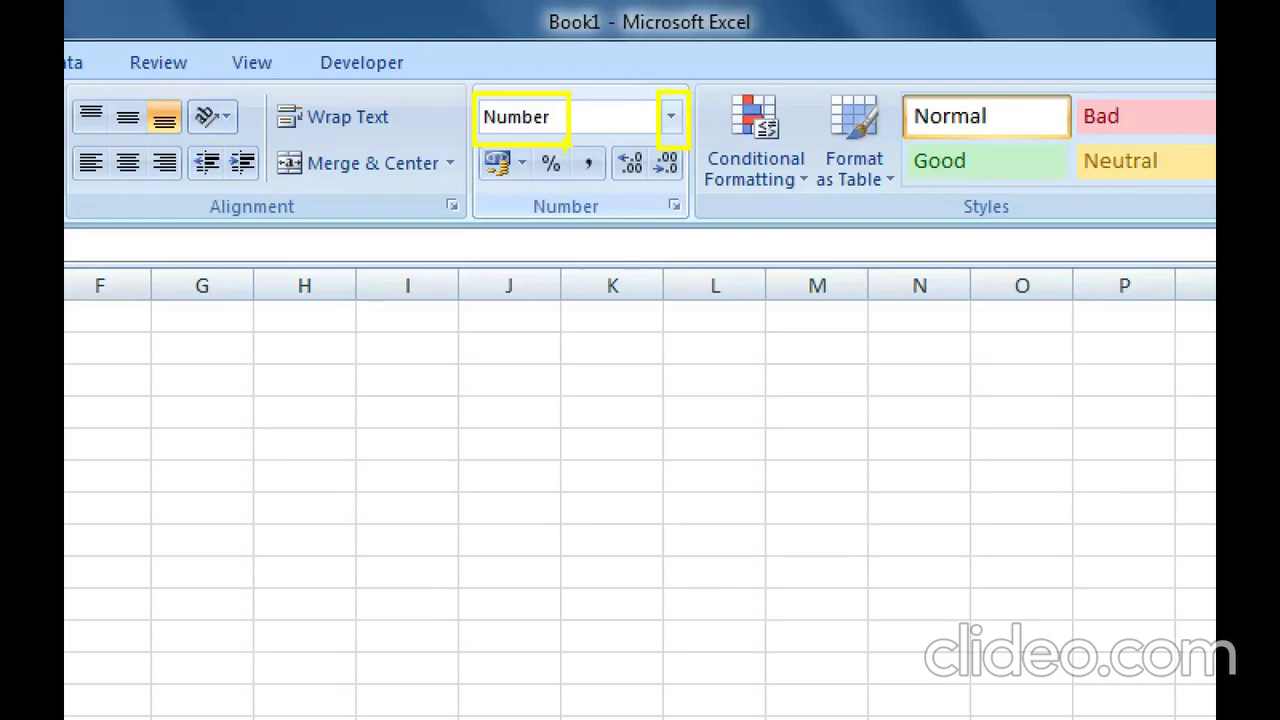
left_click_drag(455, 425, 617, 425)
left_click_drag(556, 392, 553, 494)
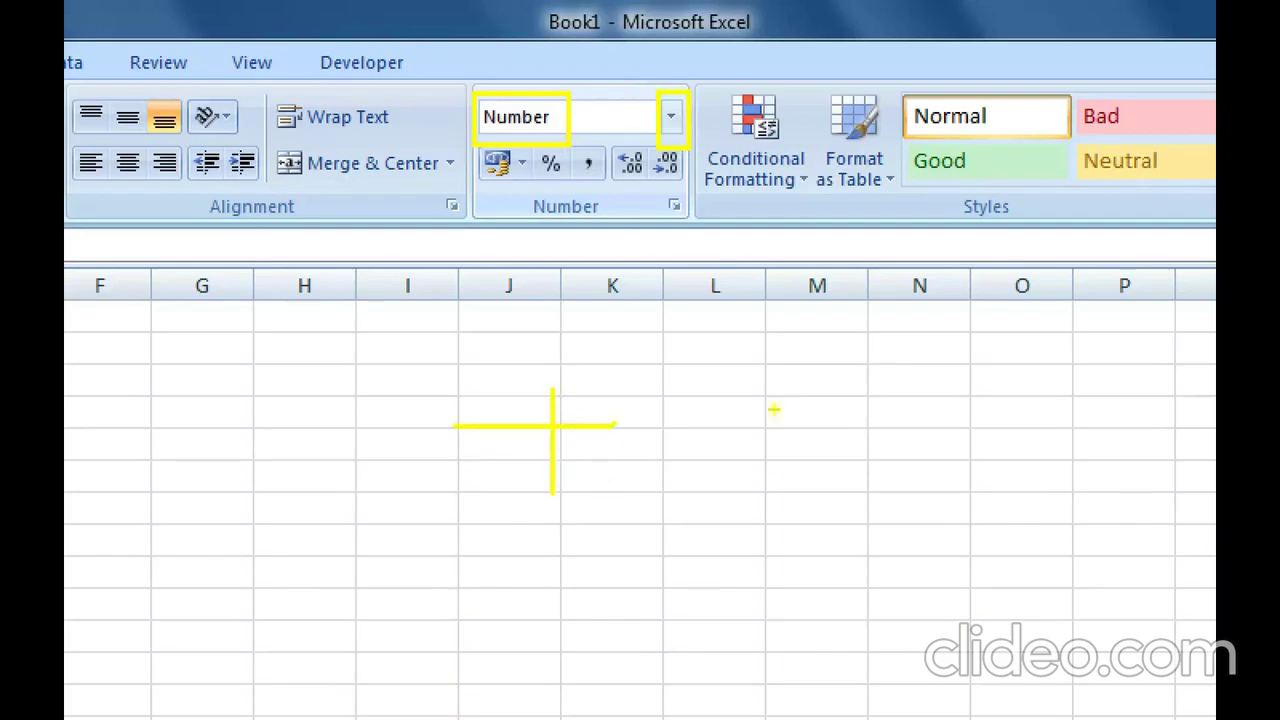
left_click_drag(729, 426, 843, 434)
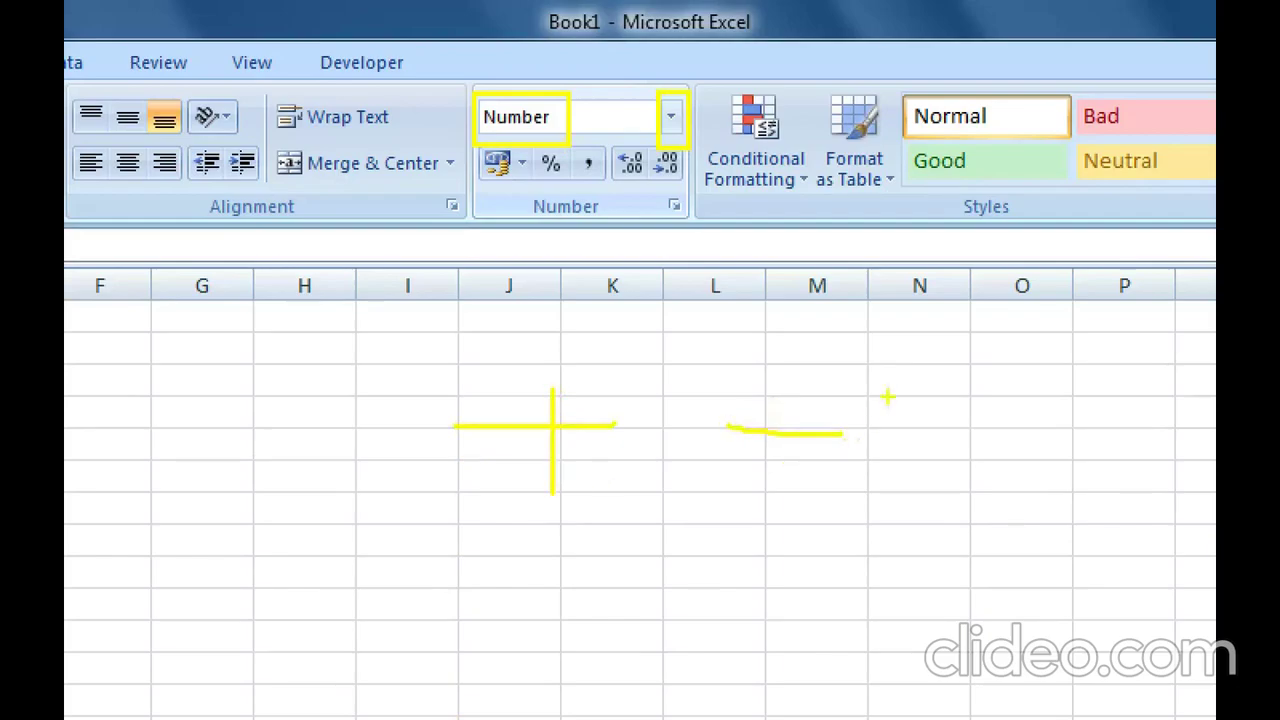
mouse_move(889, 397)
left_mouse_down()
mouse_move(1016, 430)
mouse_move(916, 445)
left_mouse_up()
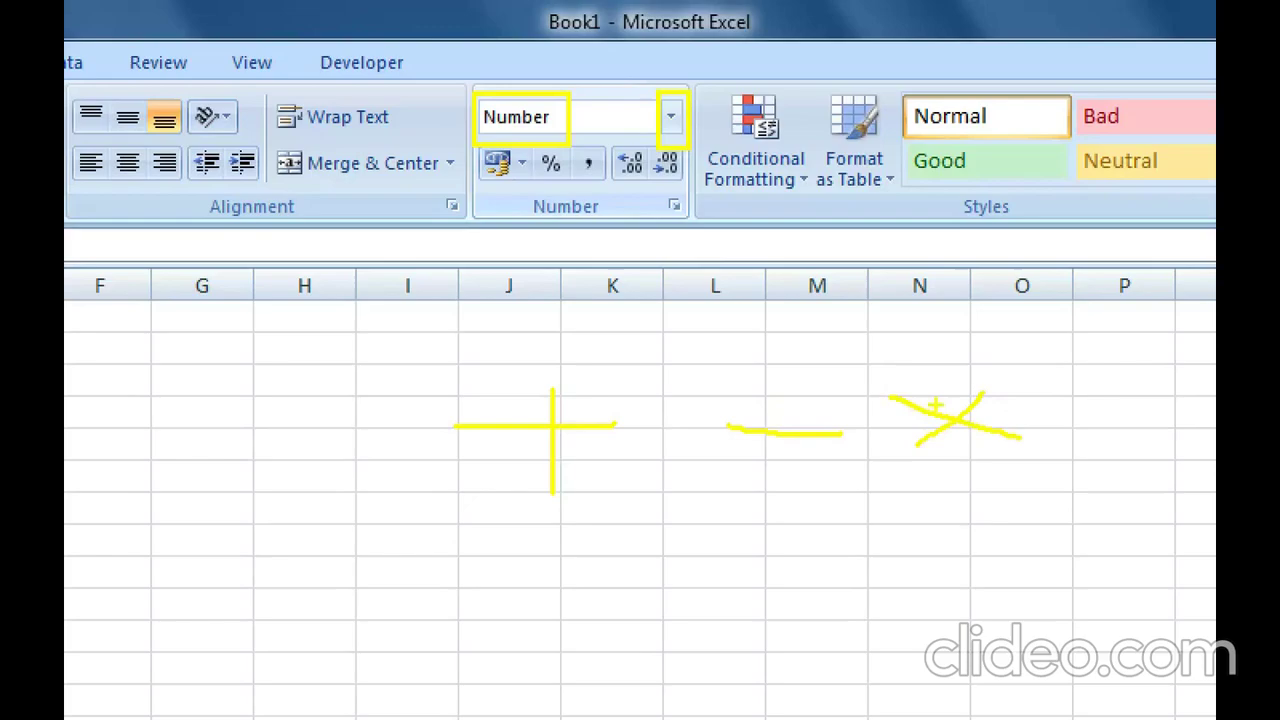
left_click_drag(953, 390, 966, 486)
left_click_drag(916, 432, 1016, 432)
left_click_drag(790, 492, 710, 612)
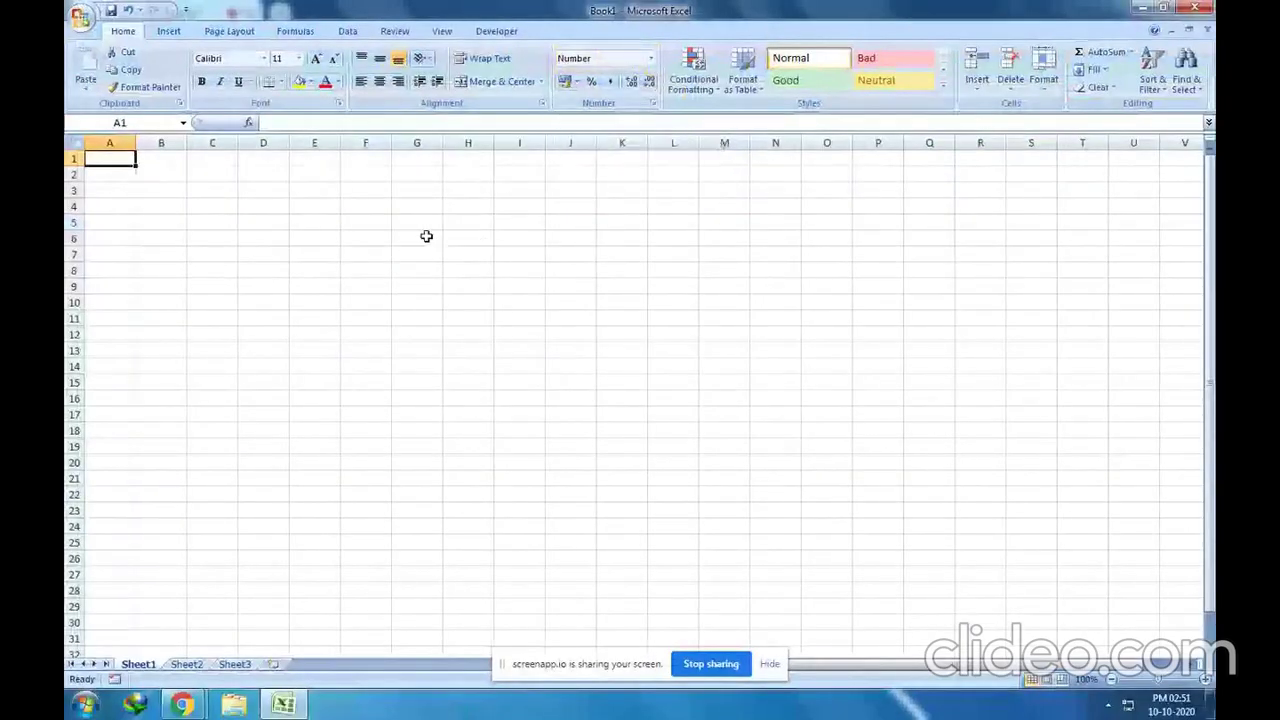
- Enter the value 1234 in cell G4
left_click(425, 205)
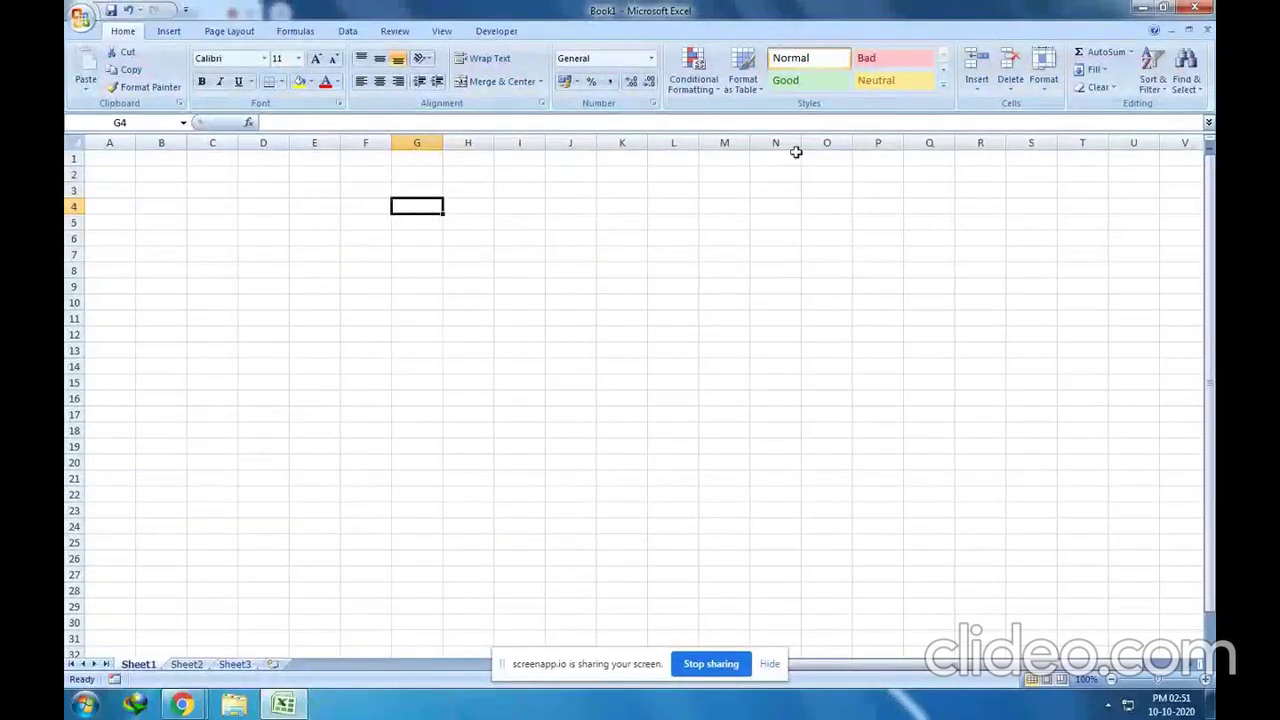
type("1234")
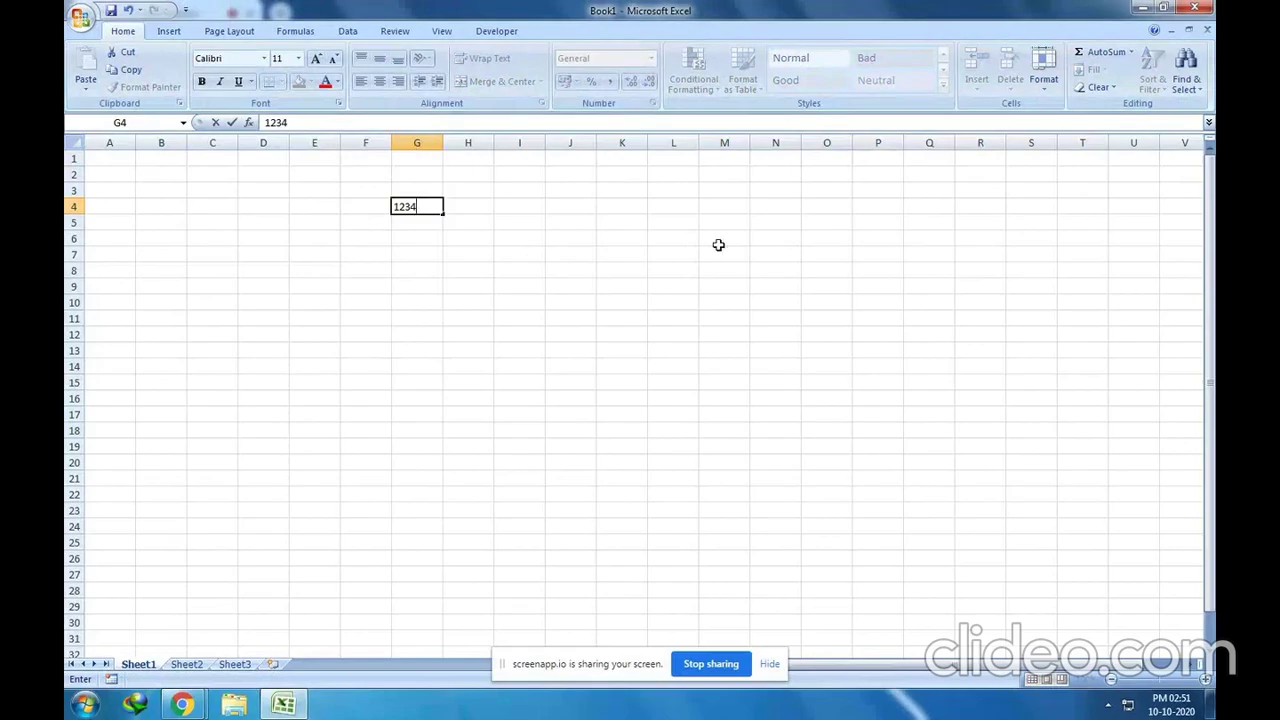
left_click(410, 222)
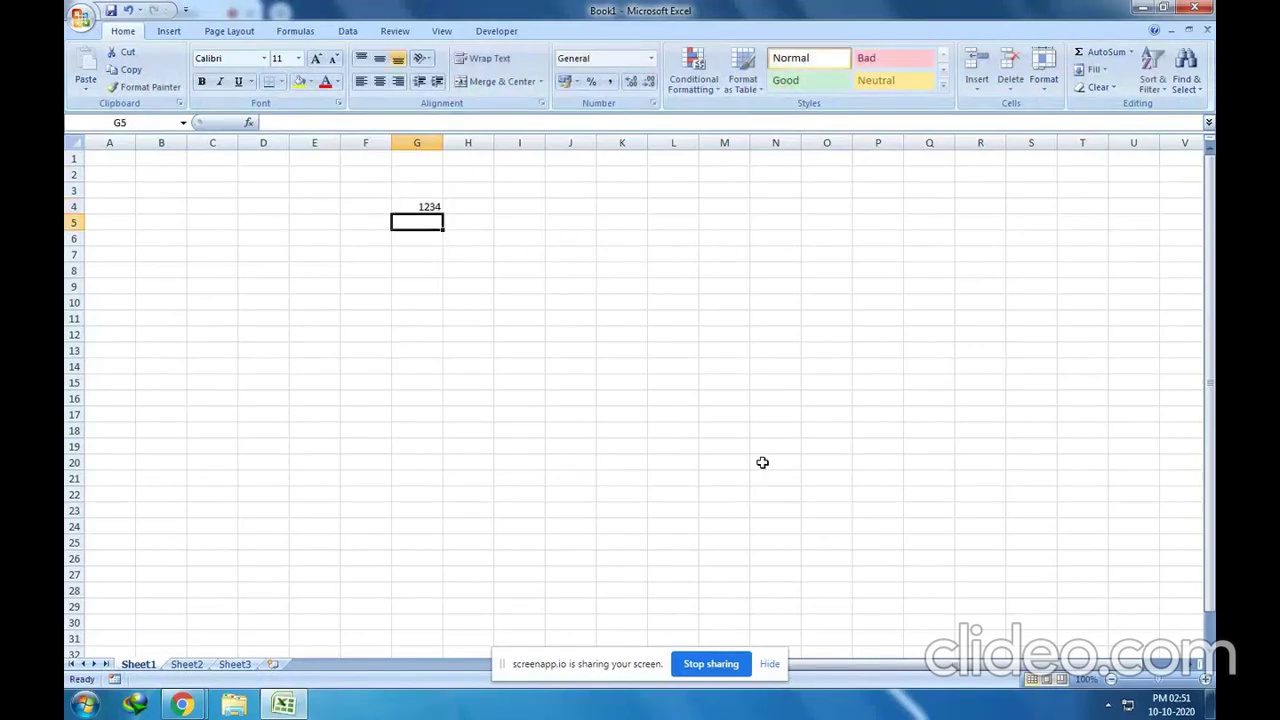
- Align the number in cell G4 left, centre it, and finally align it right
left_click(411, 209)
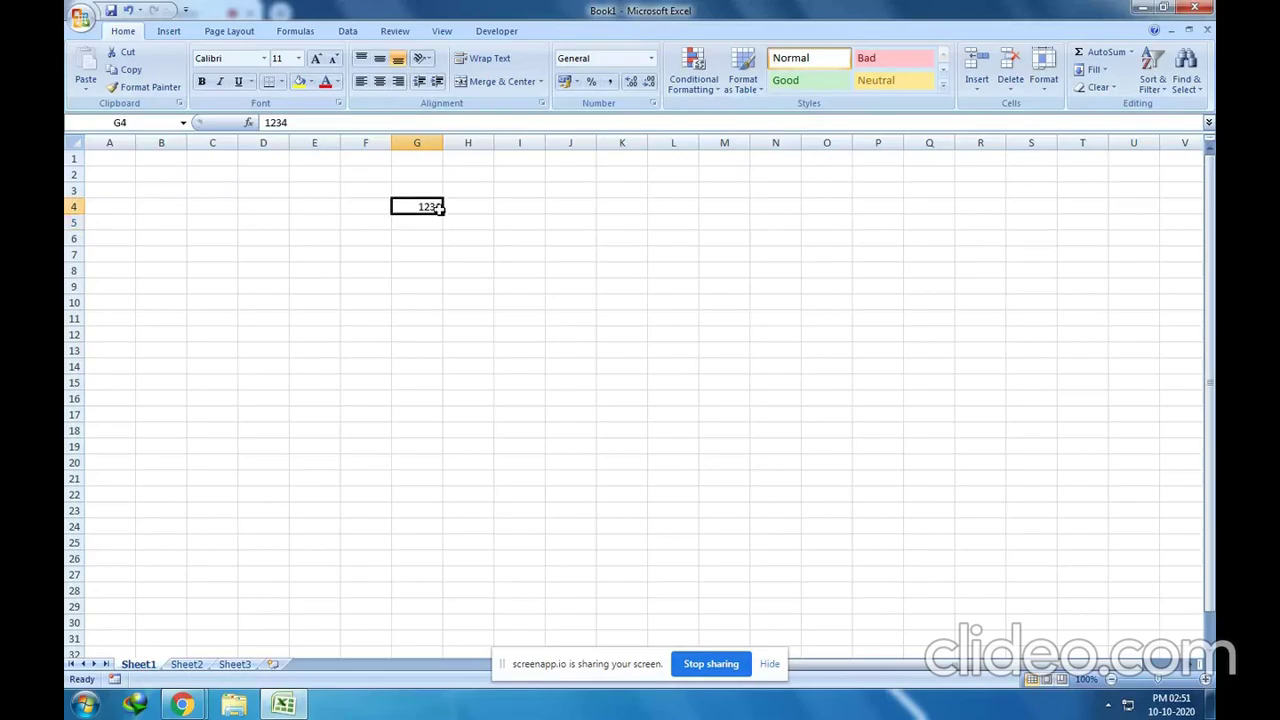
left_click(360, 83)
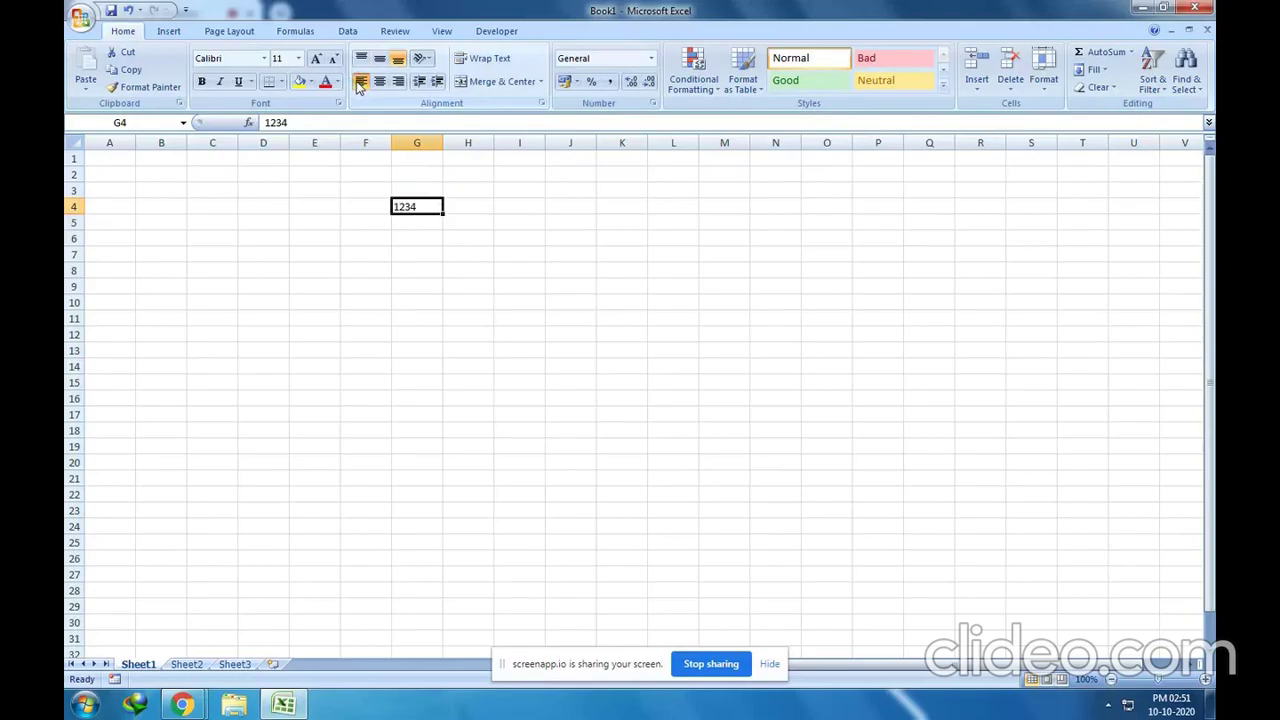
left_click(379, 82)
left_click(398, 82)
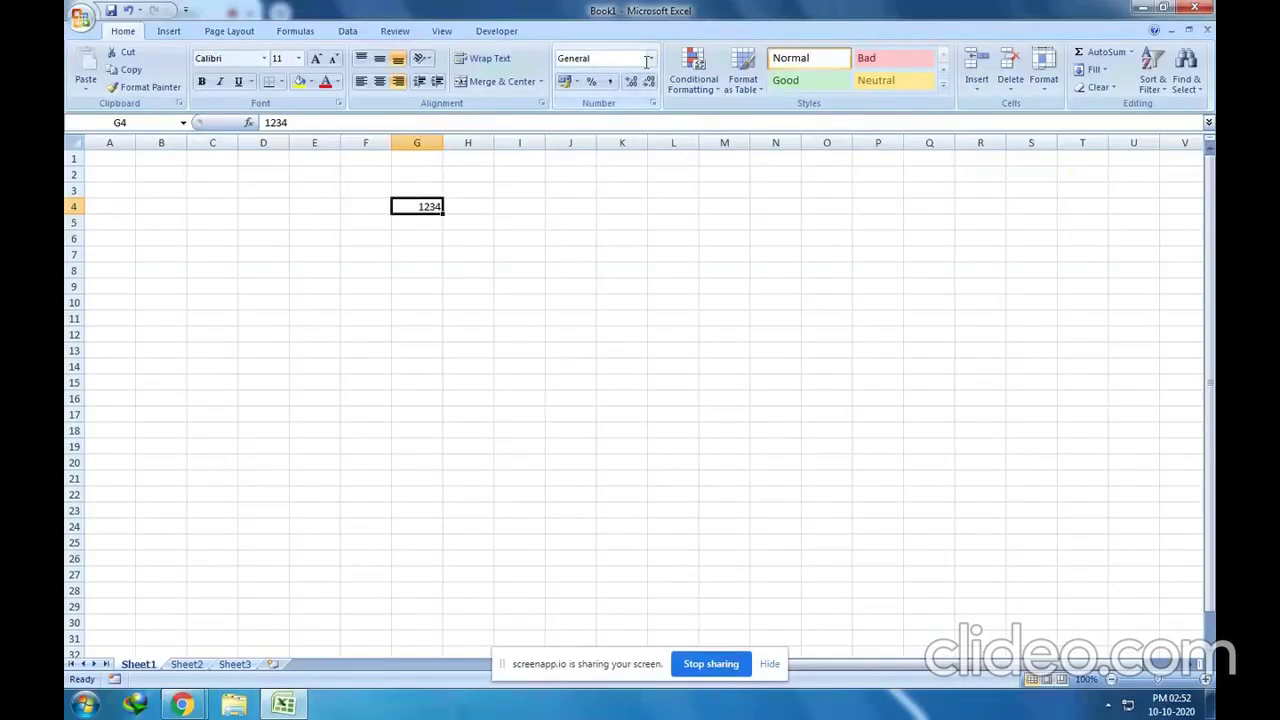
- Change the number format of cell G4 to Text
left_click(649, 59)
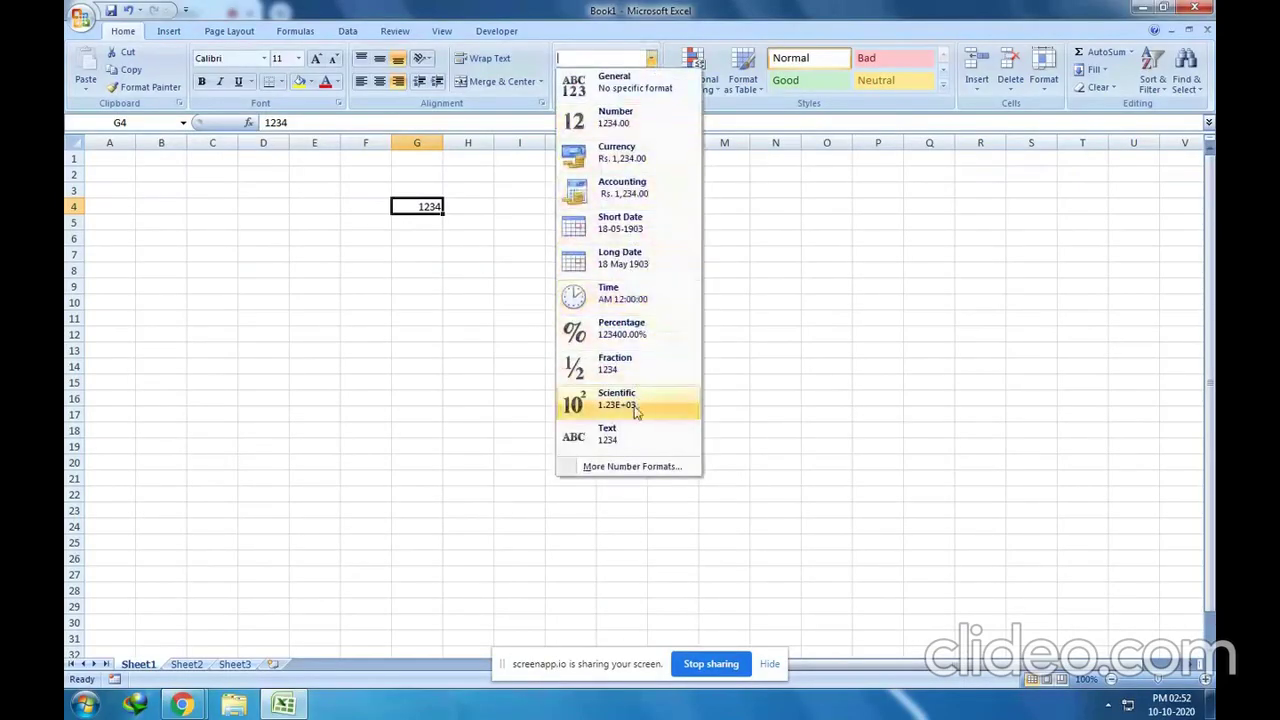
left_click(632, 440)
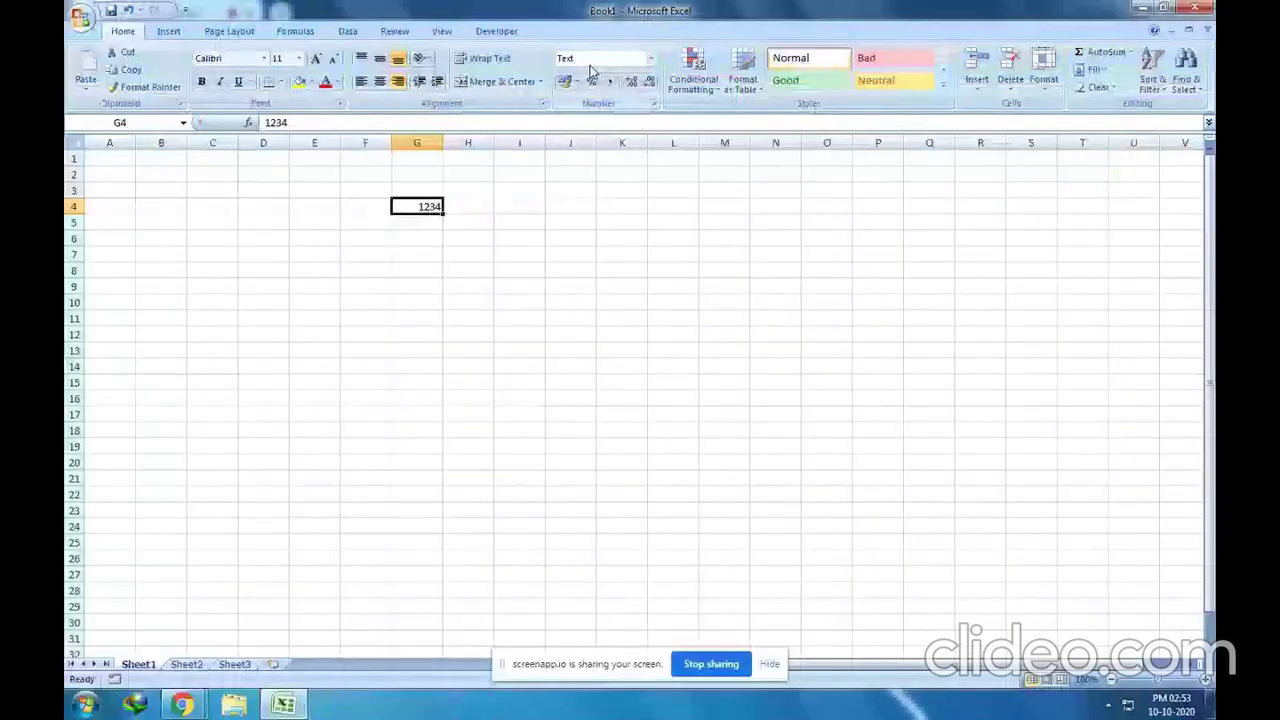
- Enter the word Name in cell G5, directly below the number
left_click(414, 226)
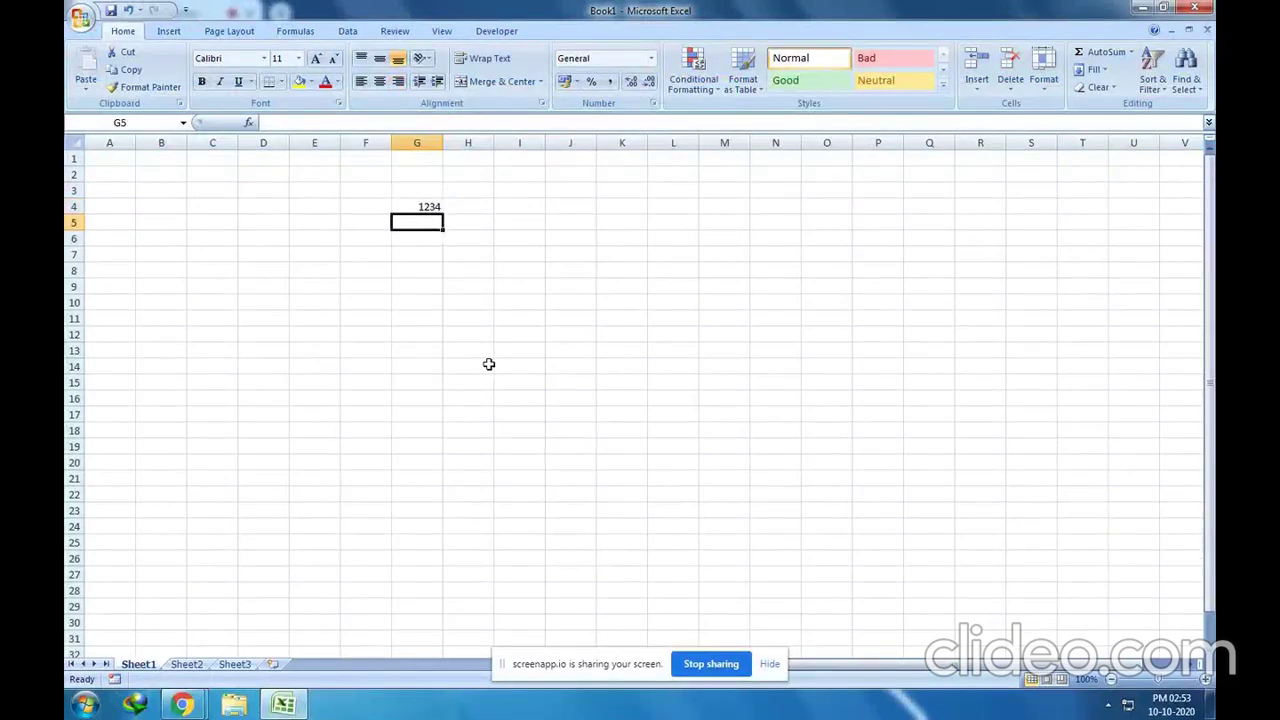
type("Name")
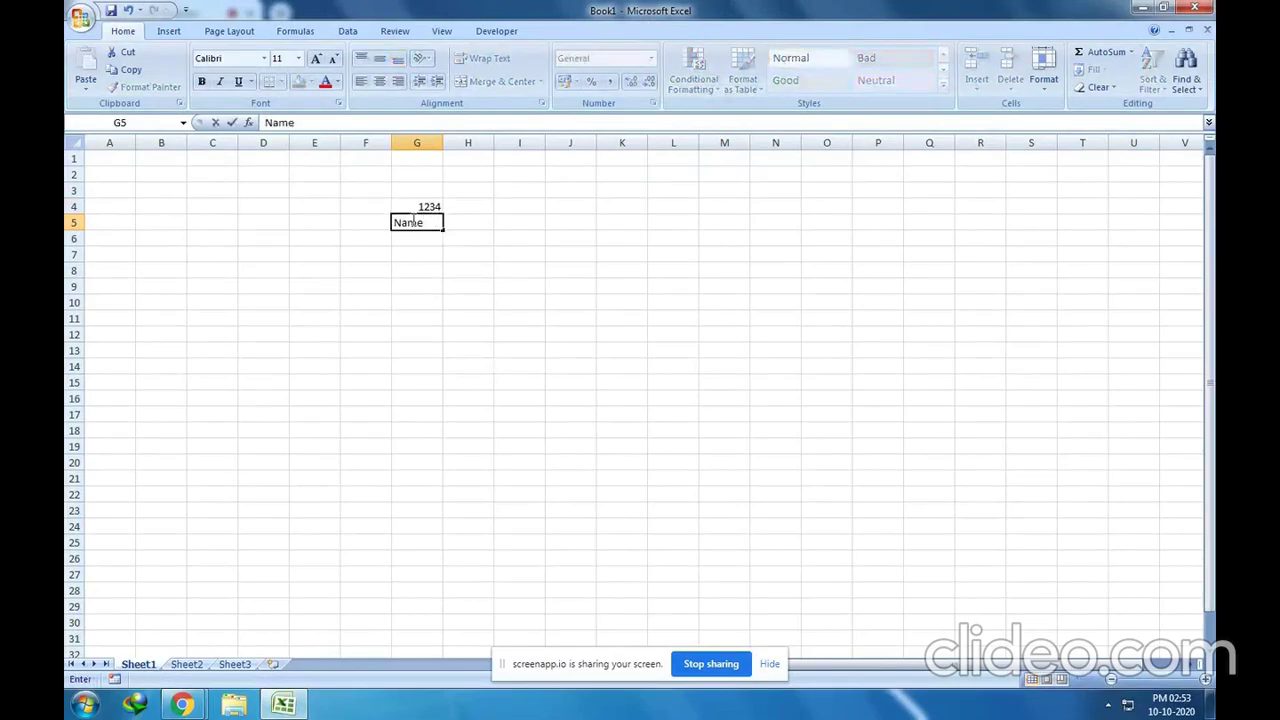
left_click(428, 271)
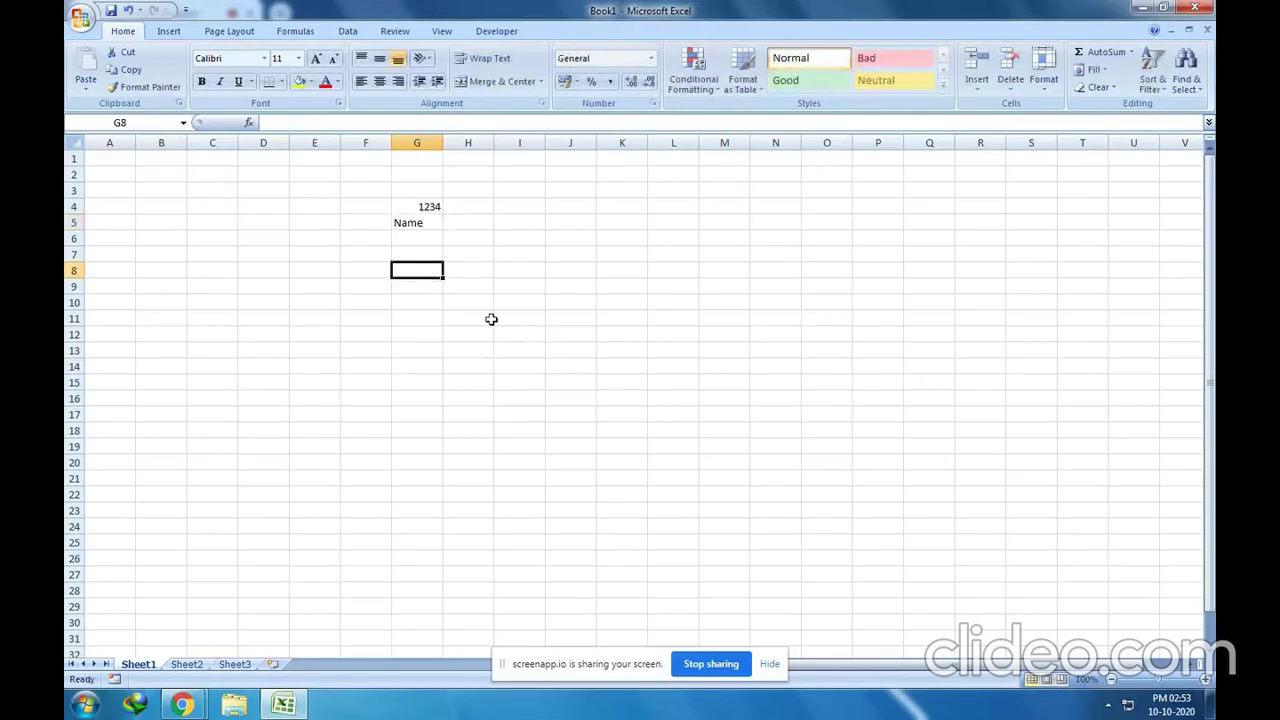
- Centre the word in cell G5, align it right, and finally align it left
left_click(407, 225)
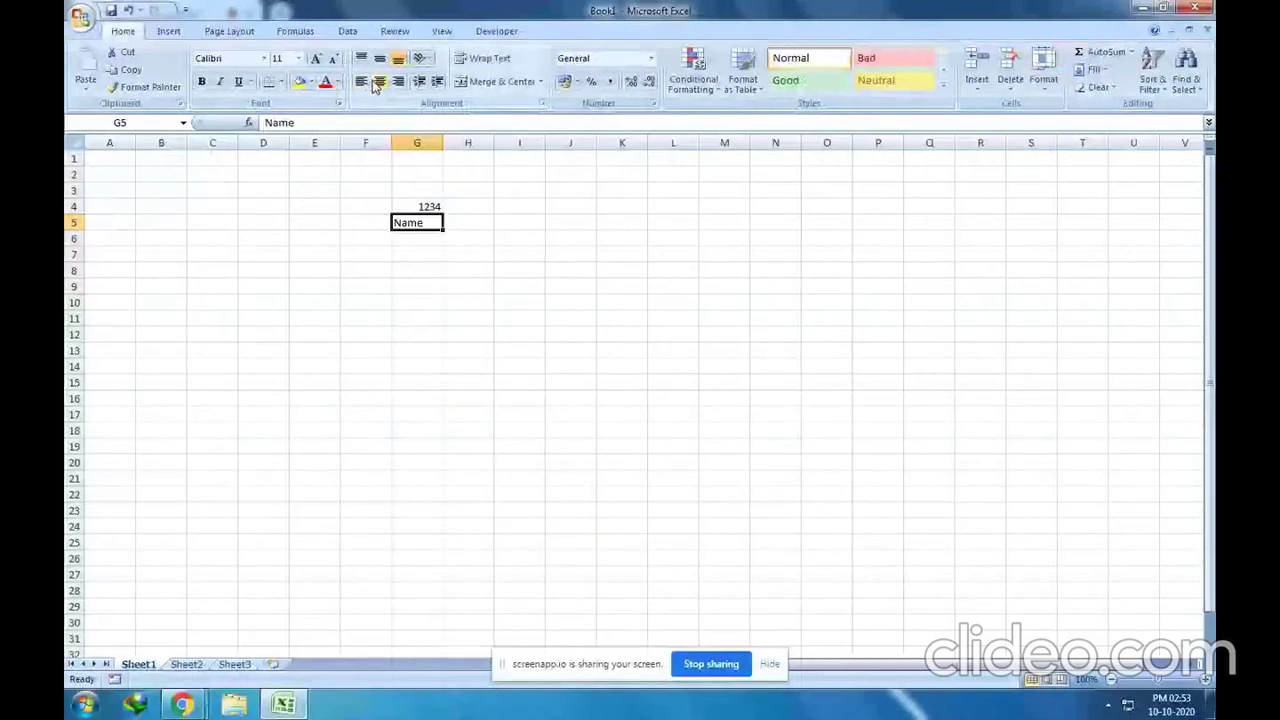
left_click(379, 82)
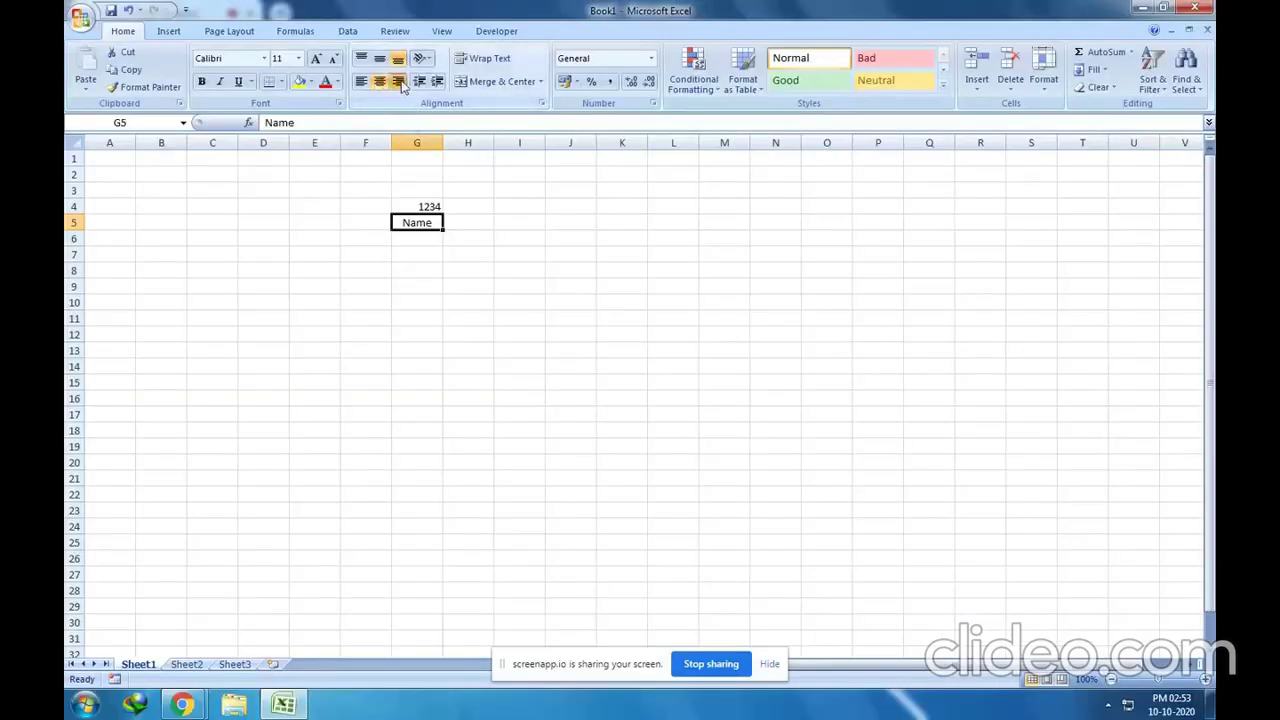
left_click(399, 82)
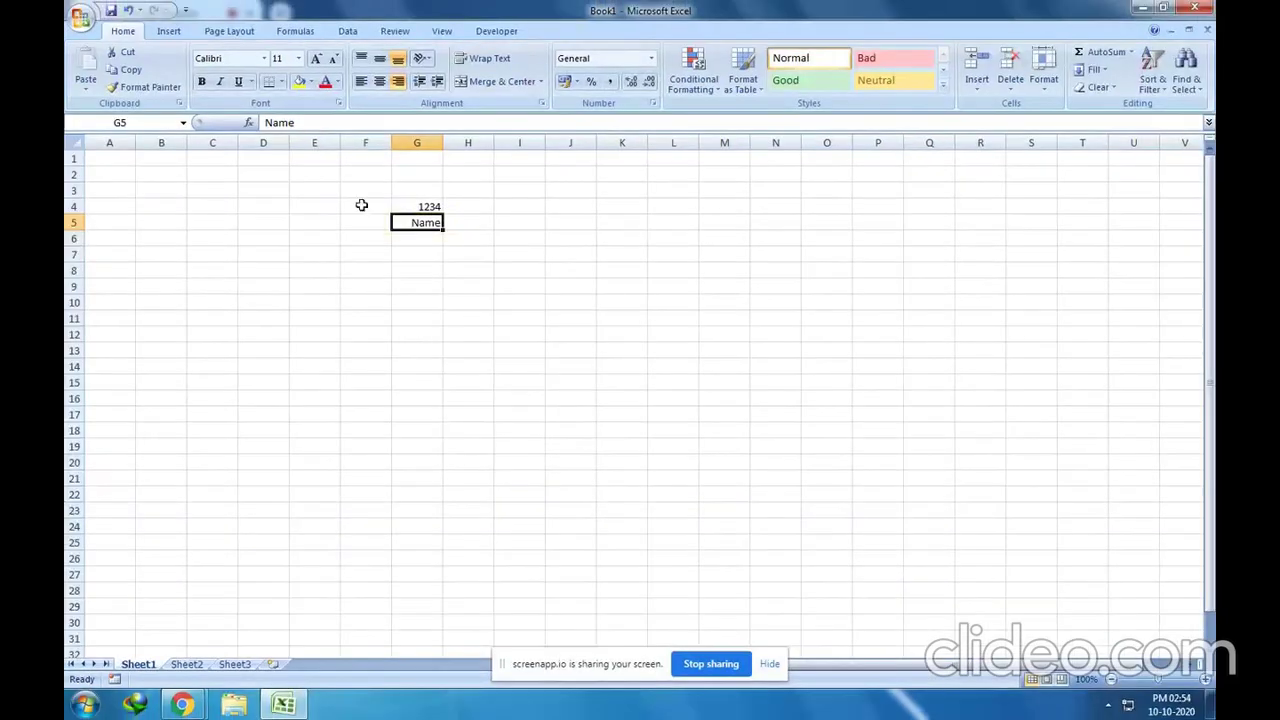
left_click(361, 81)
left_click(430, 206)
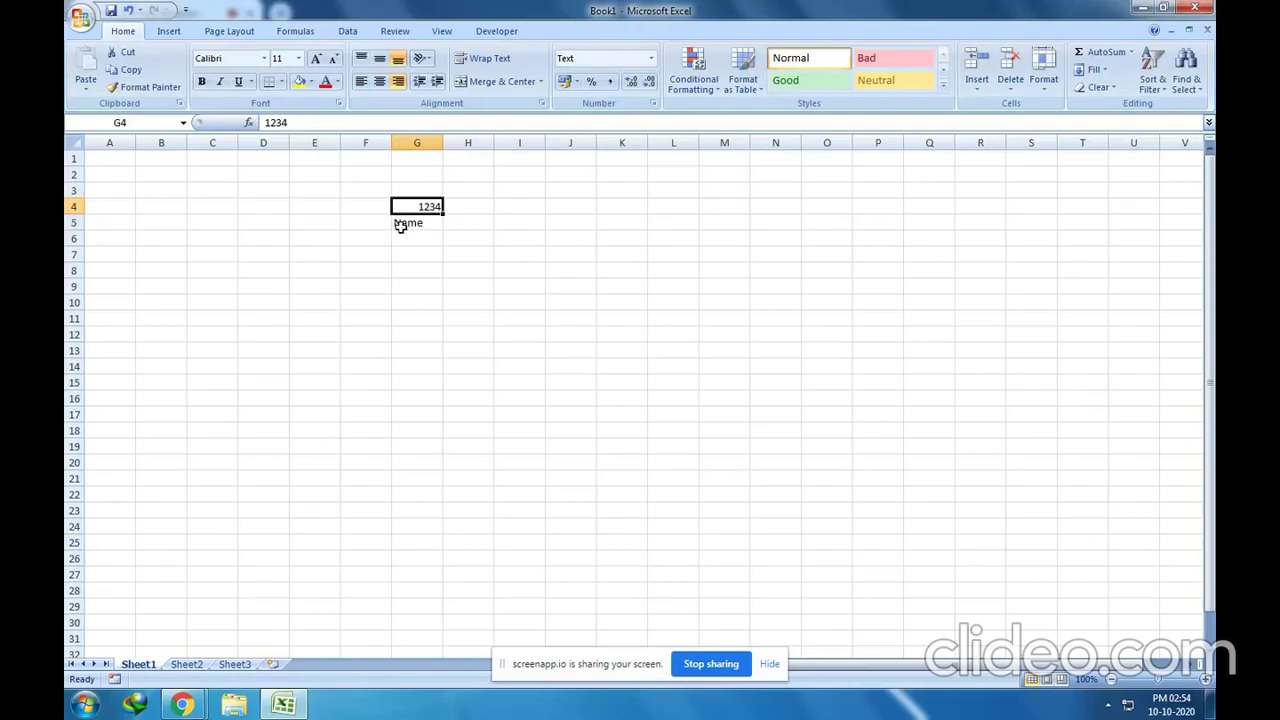
left_click(651, 60)
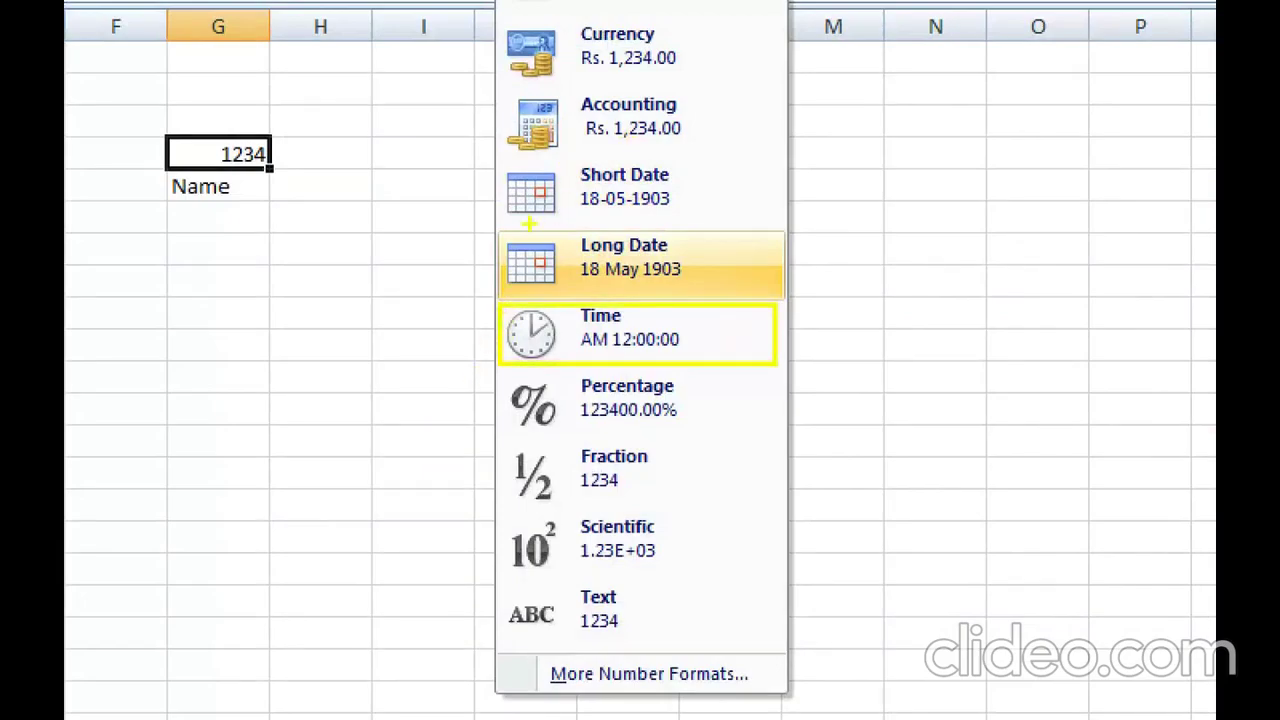
mouse_move(511, 226)
left_mouse_down()
mouse_move(596, 282)
mouse_move(679, 296)
left_mouse_up()
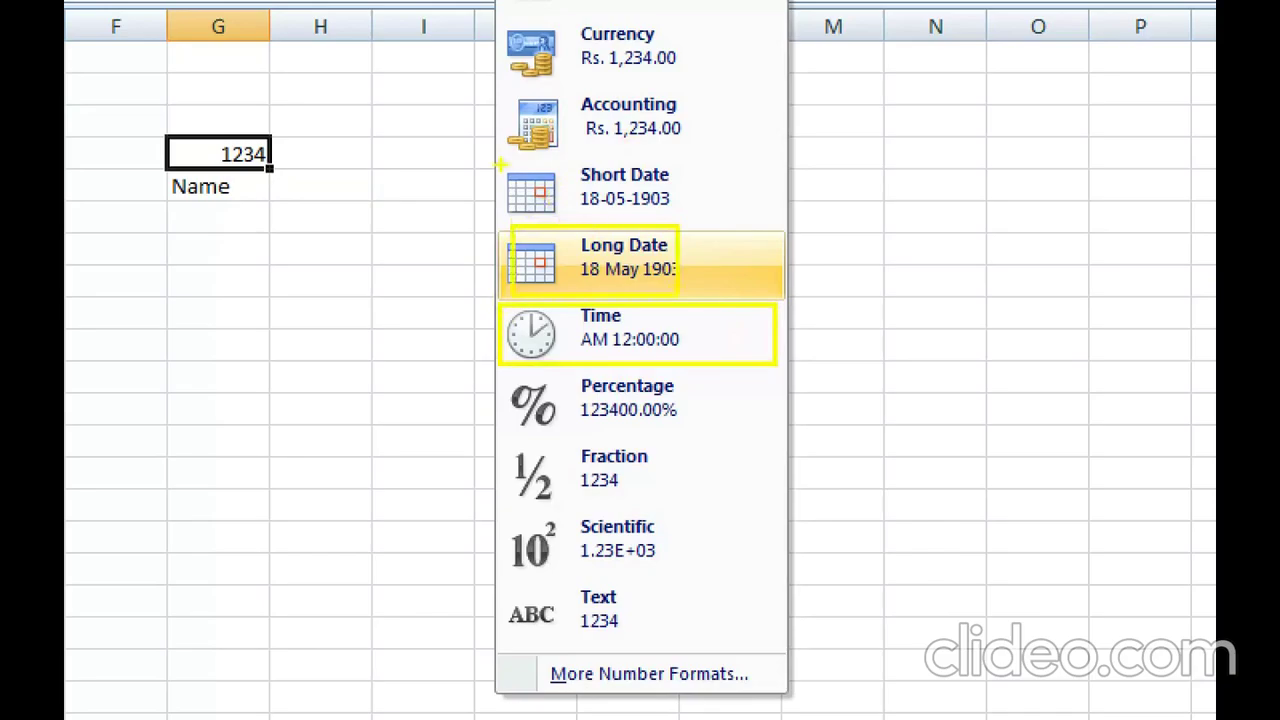
mouse_move(484, 148)
left_mouse_down()
mouse_move(700, 229)
mouse_move(688, 221)
left_mouse_up()
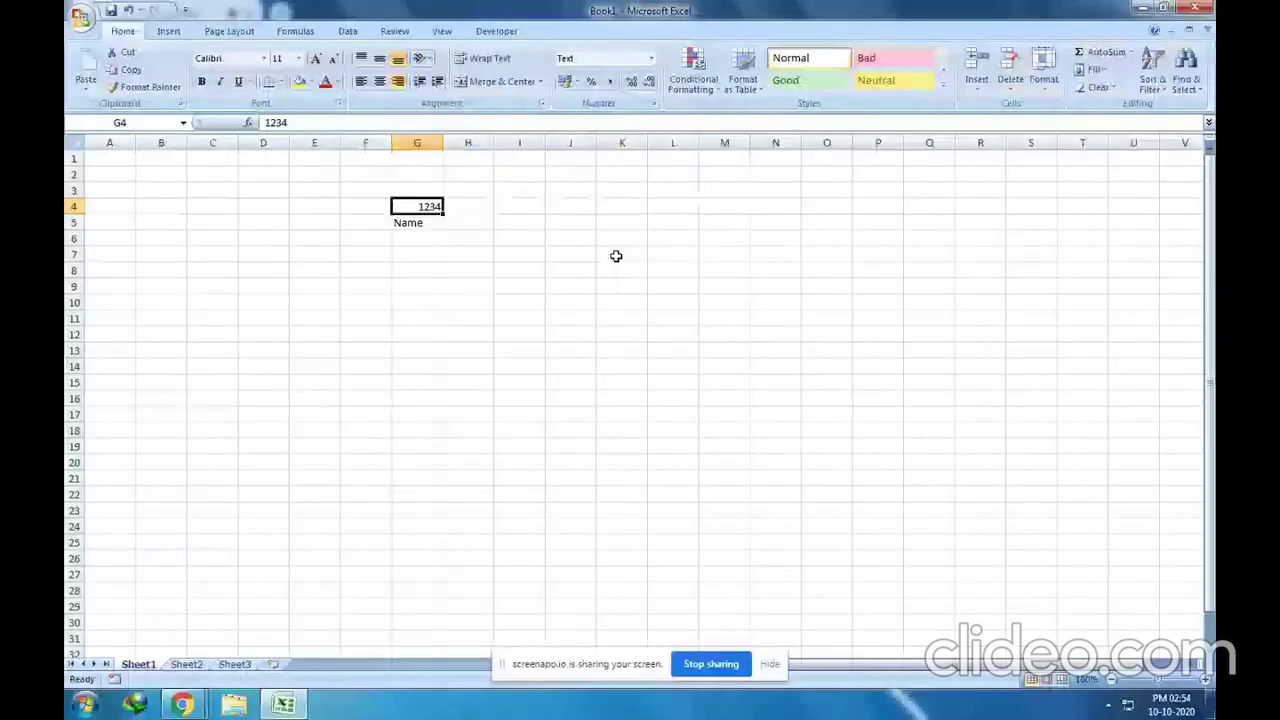
left_click(652, 60)
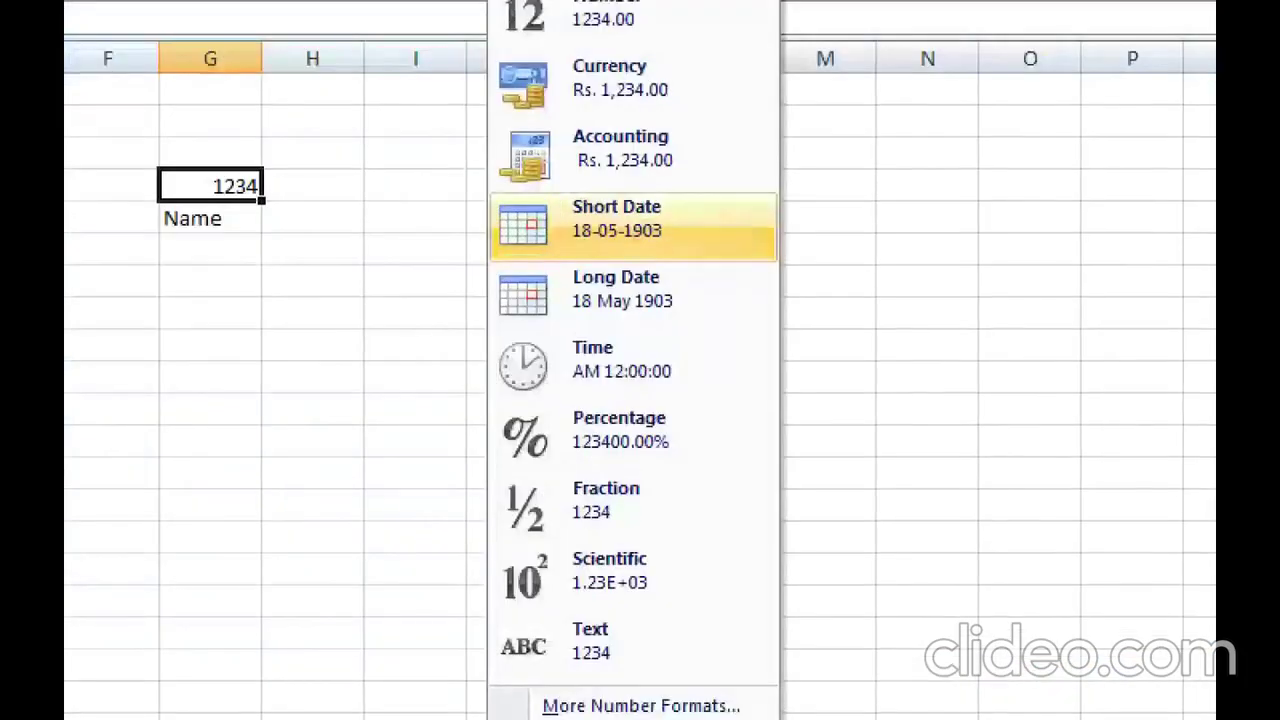
key("Escape")
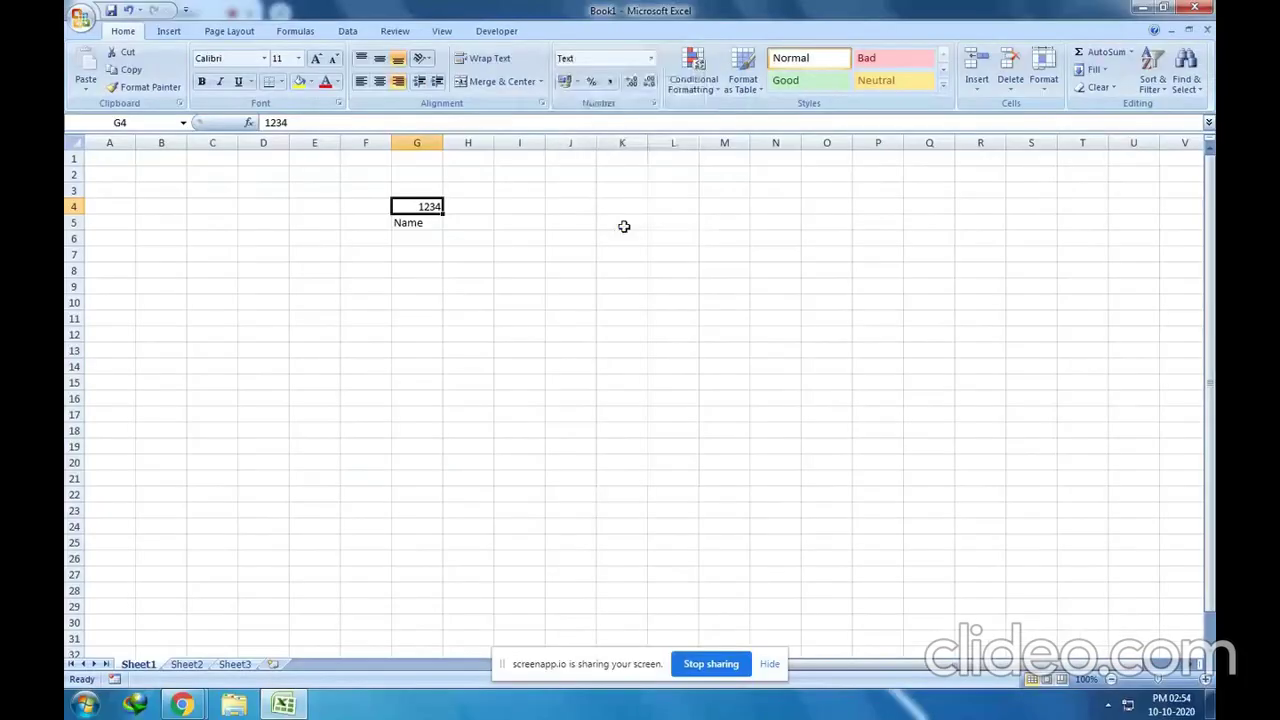
- Try the Short Date format on the number in cell G4 and undo it
left_click(651, 58)
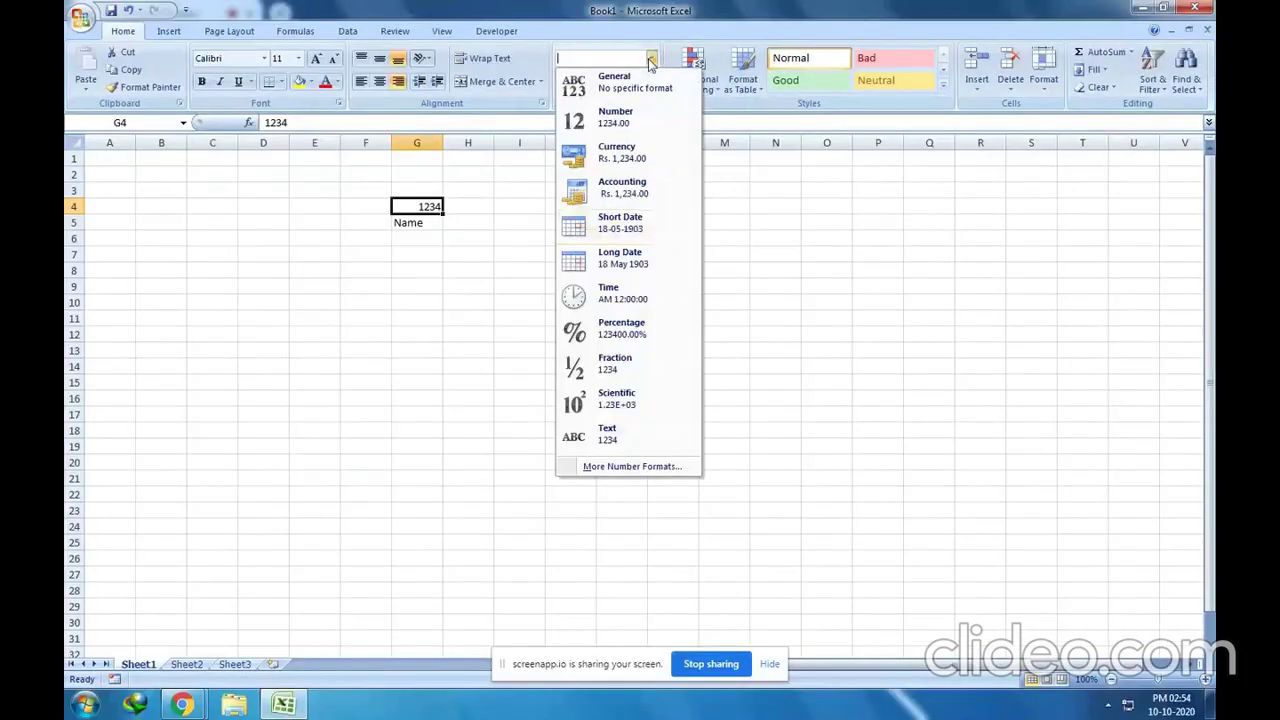
left_click(618, 220)
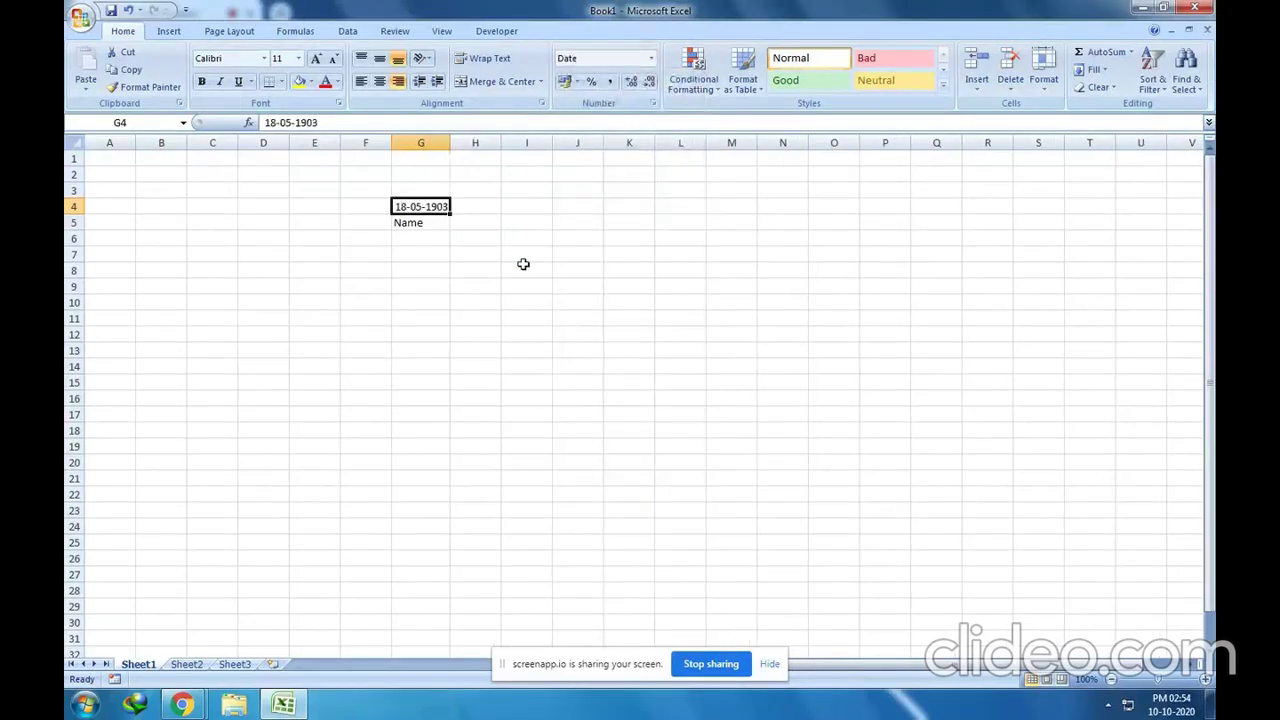
key("ctrl+z")
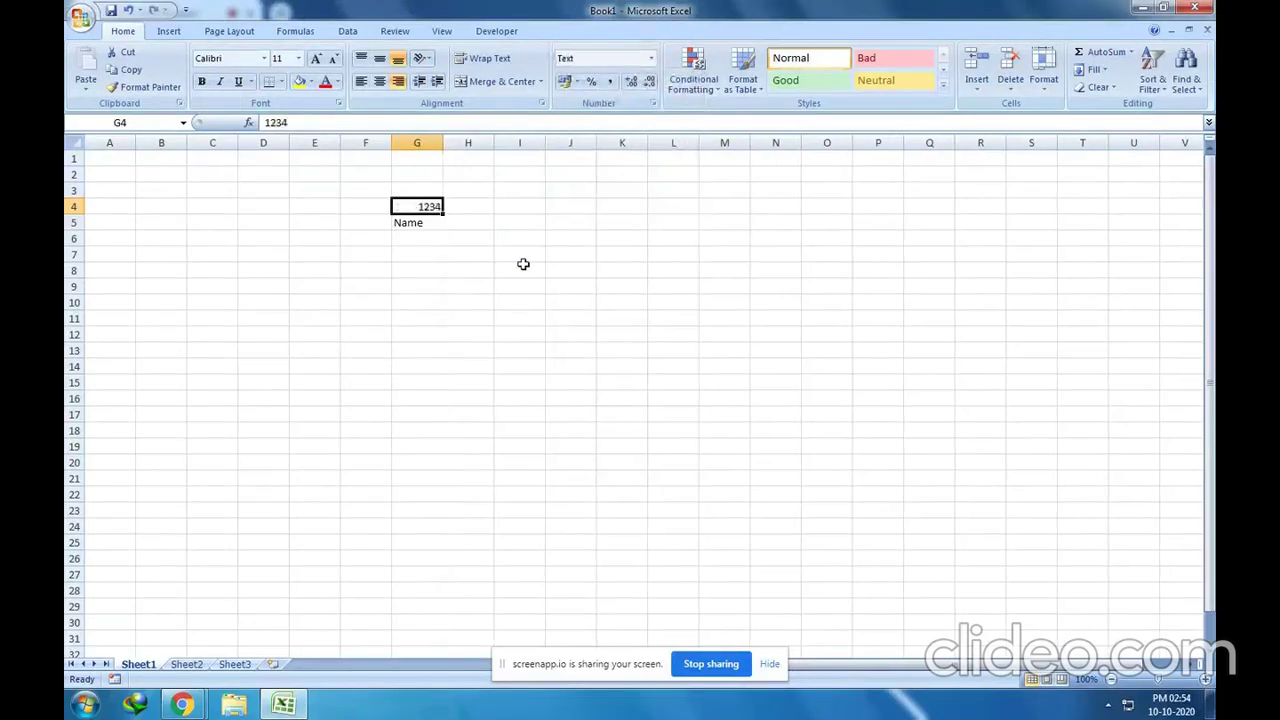
- Apply the Short Date format to the empty cell H9
left_click(474, 284)
left_click(651, 58)
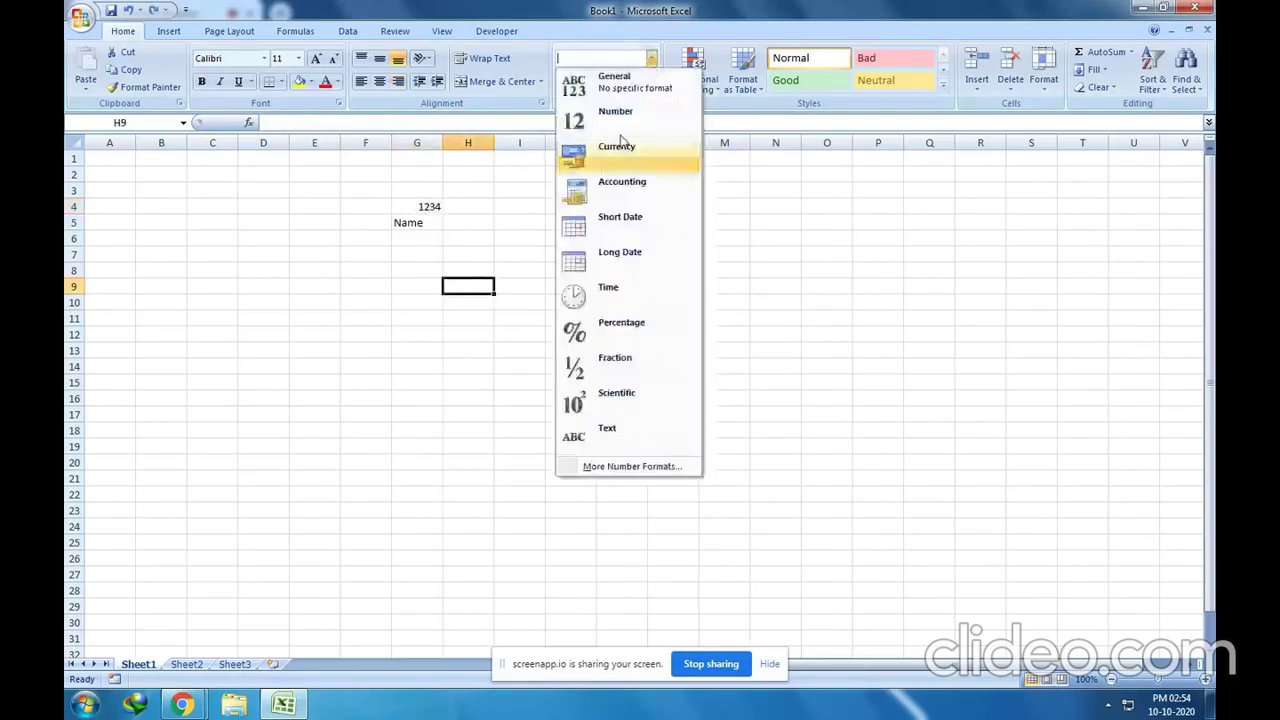
left_click(620, 226)
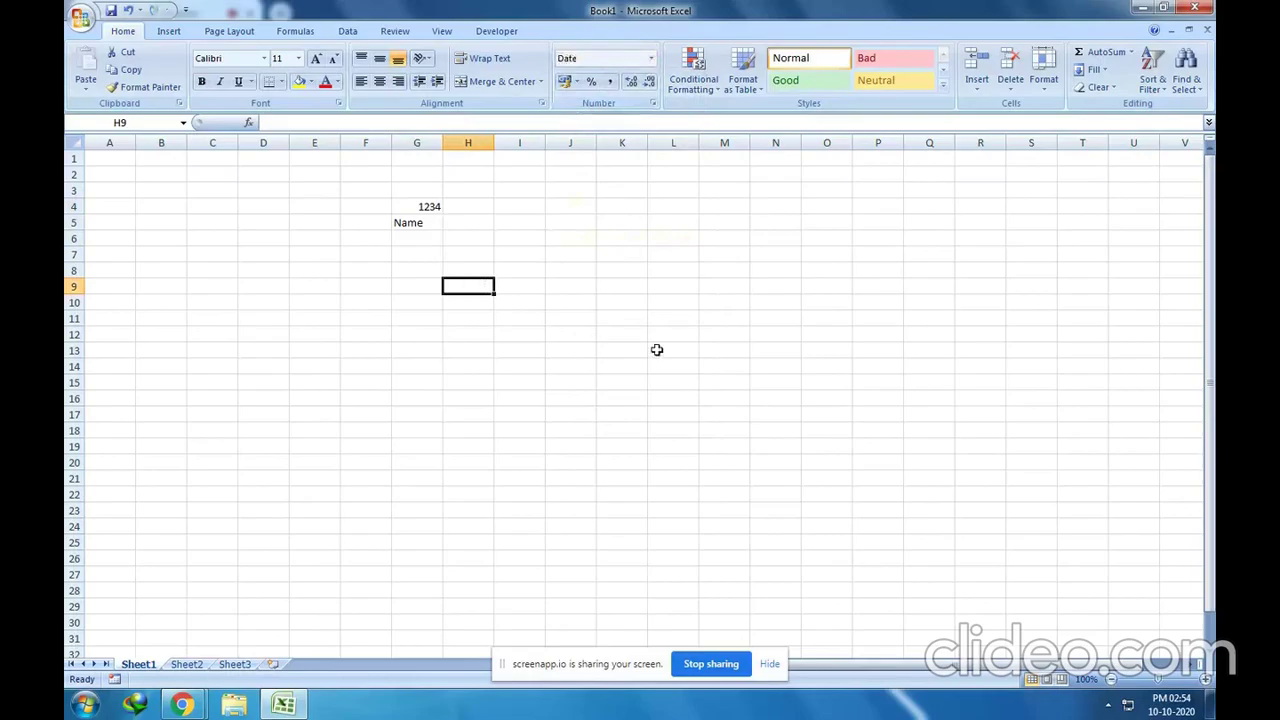
- Enter the date 10/10/2020 in cell H9
type("10")
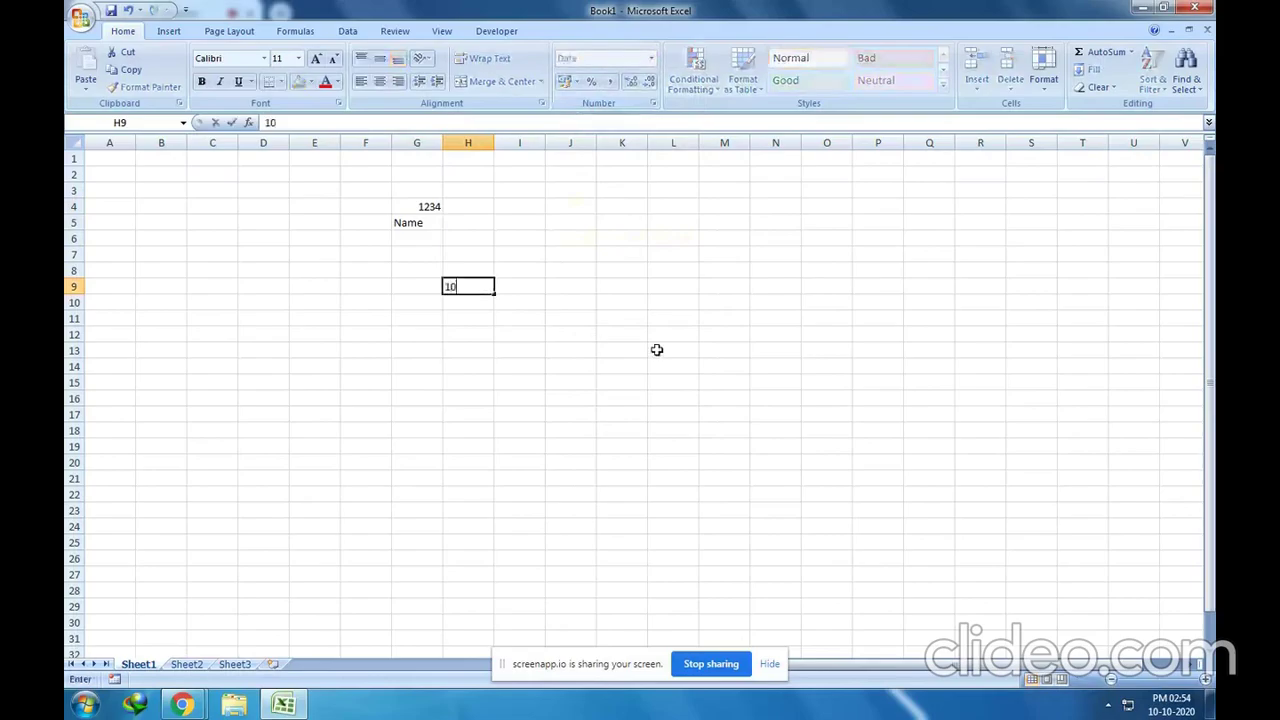
type("/10/2020")
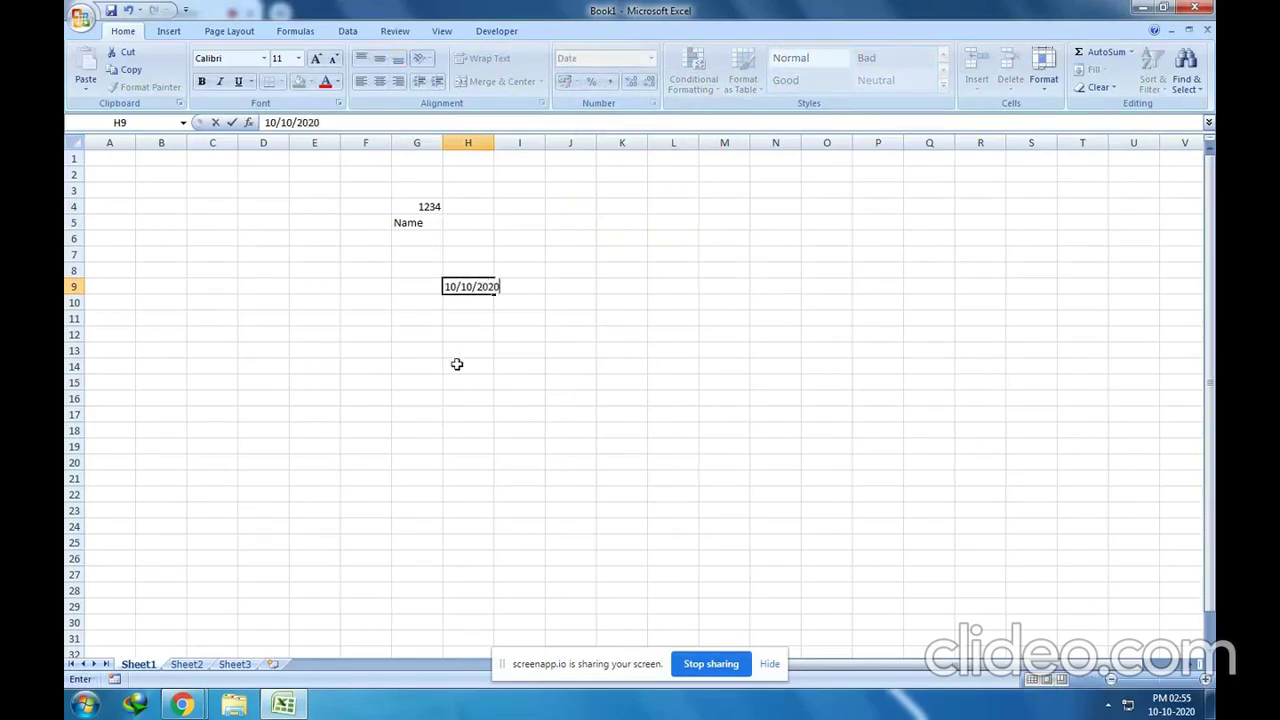
left_click(484, 350)
left_click(478, 290)
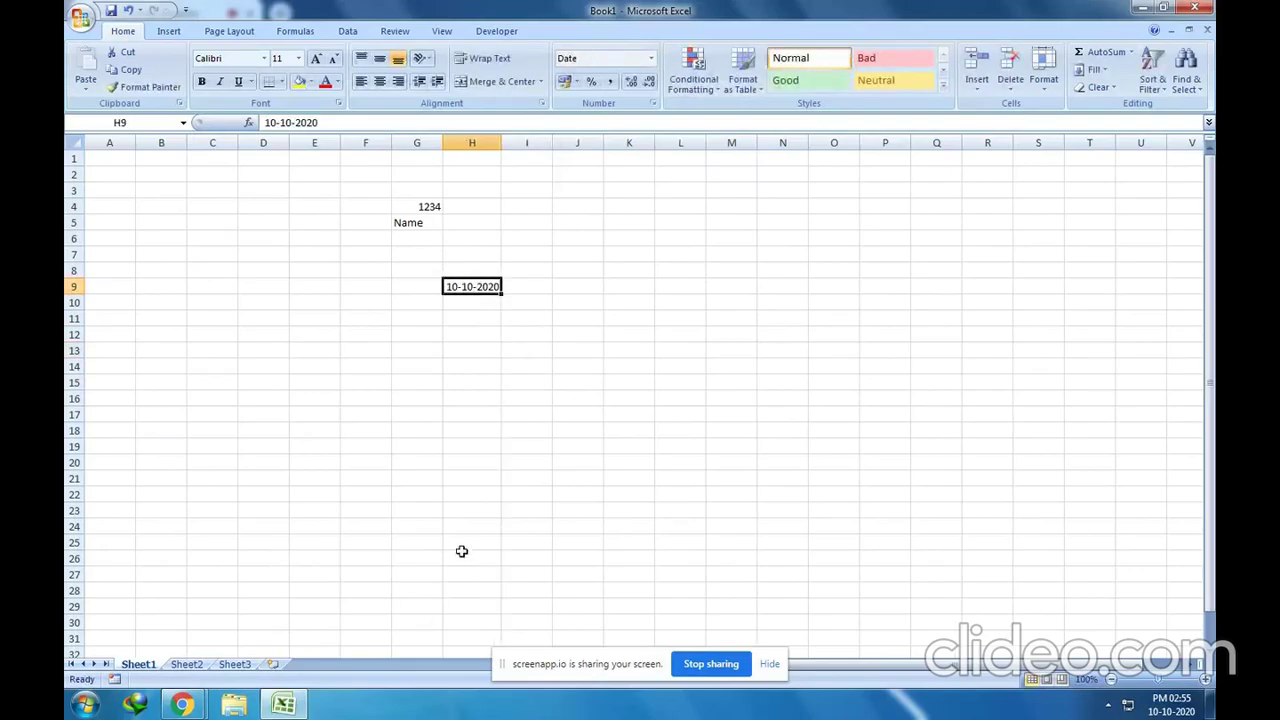
- Enter the date 05-08-2020 in cell H7
left_click(465, 268)
left_click(477, 250)
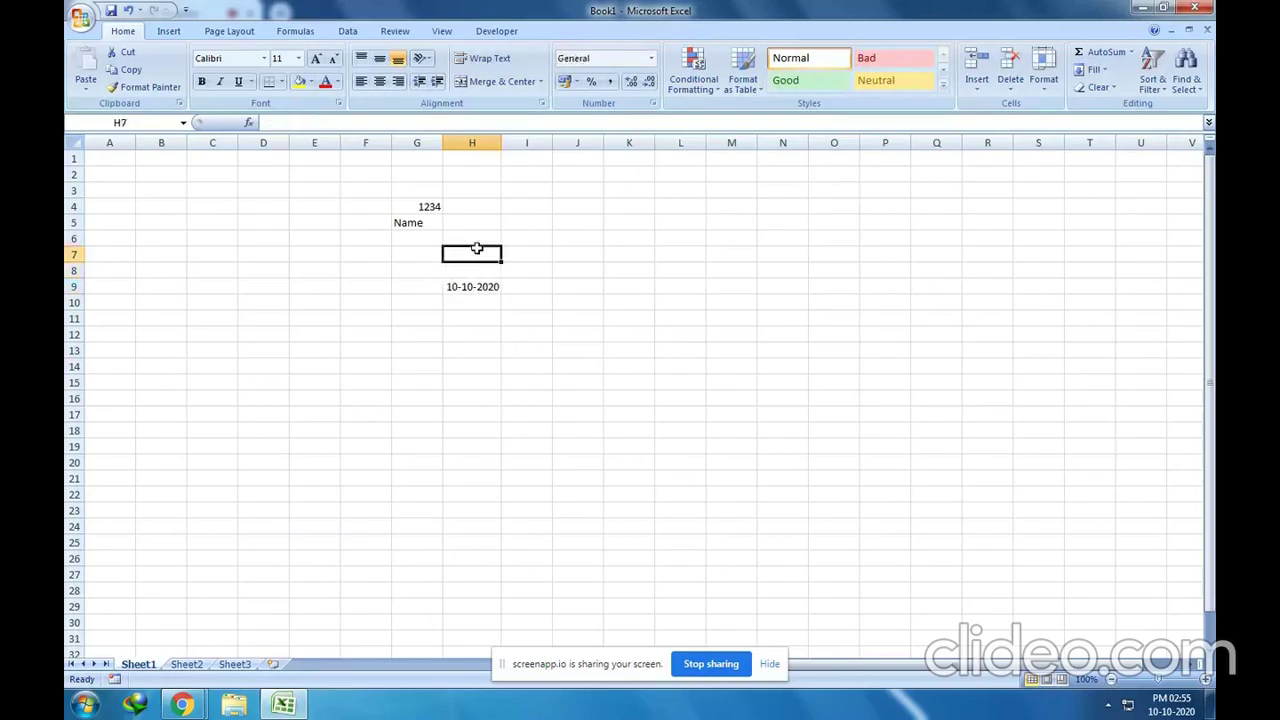
type("05-")
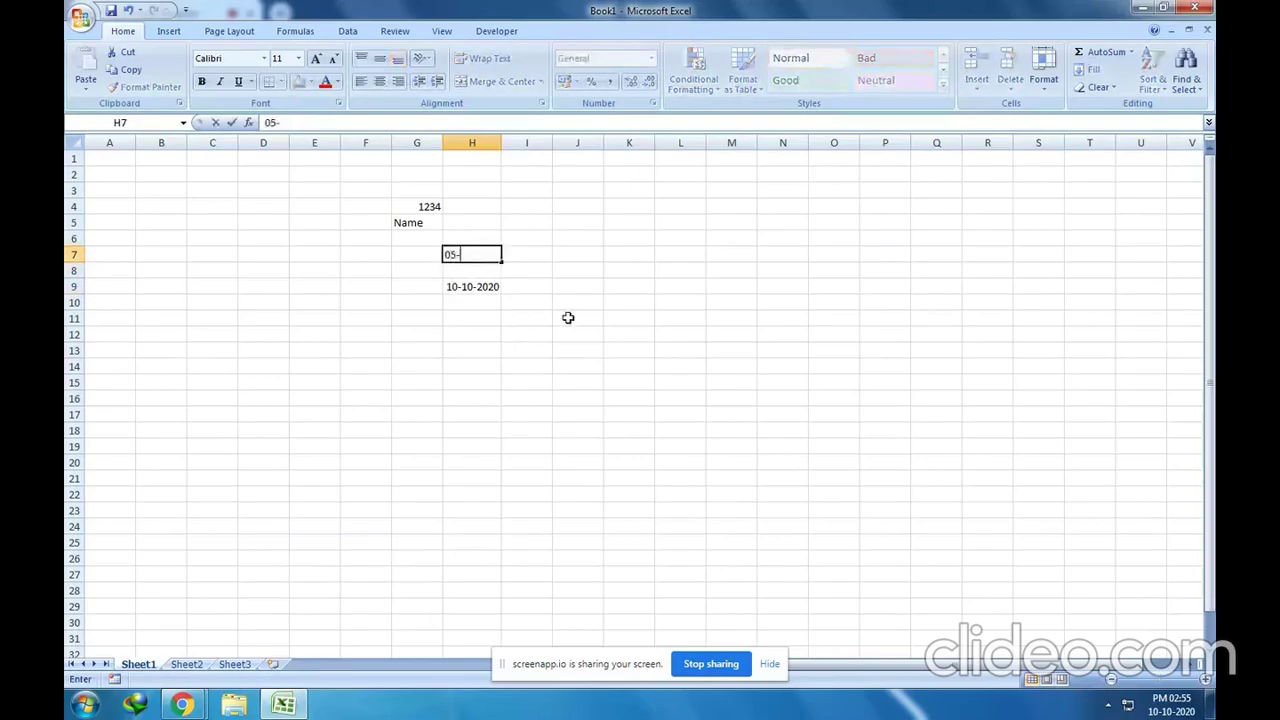
type("08-2020")
left_click(568, 317)
left_click(458, 257)
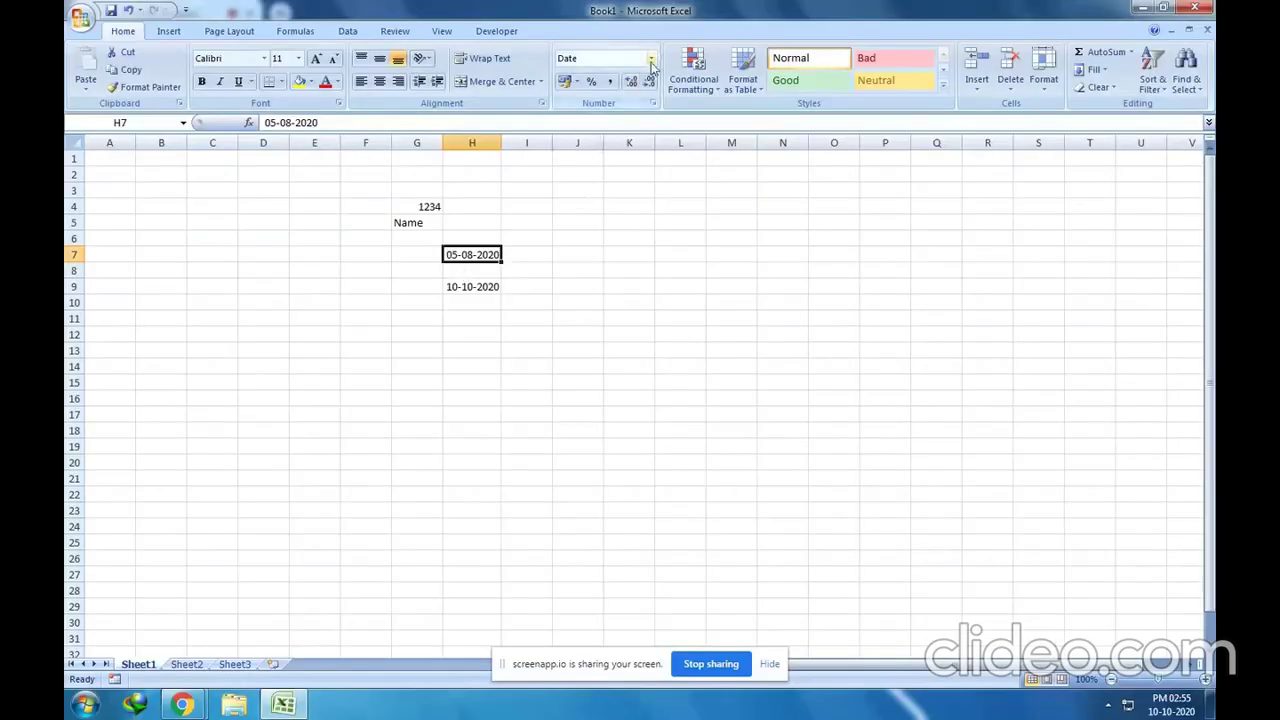
- Apply the Long Date format to the dates in cells H7 and H9
left_click(651, 58)
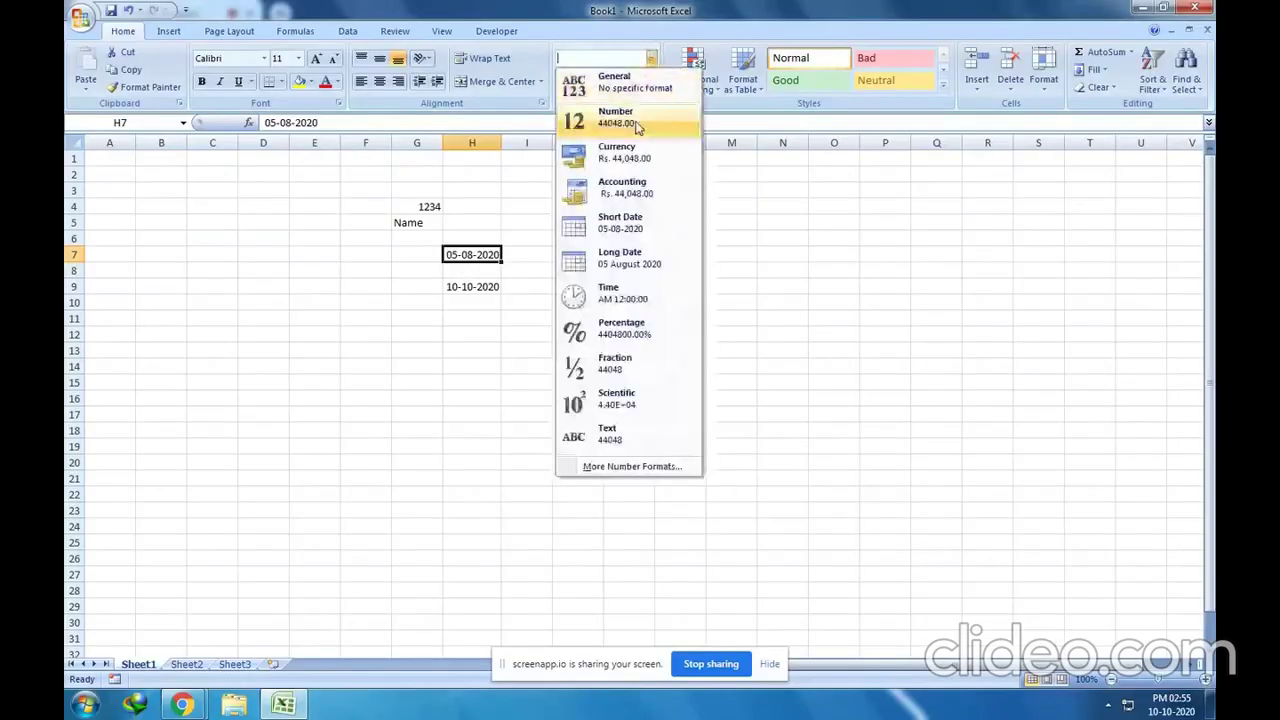
left_click(627, 262)
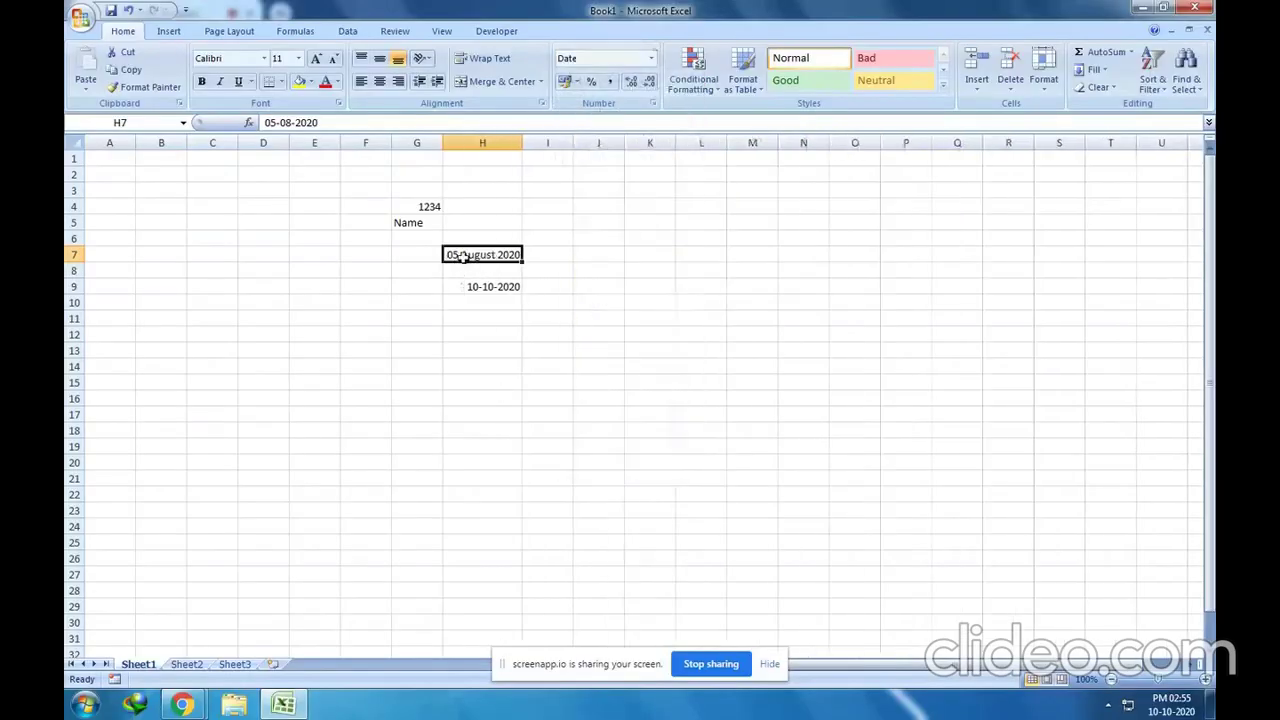
left_click(474, 288)
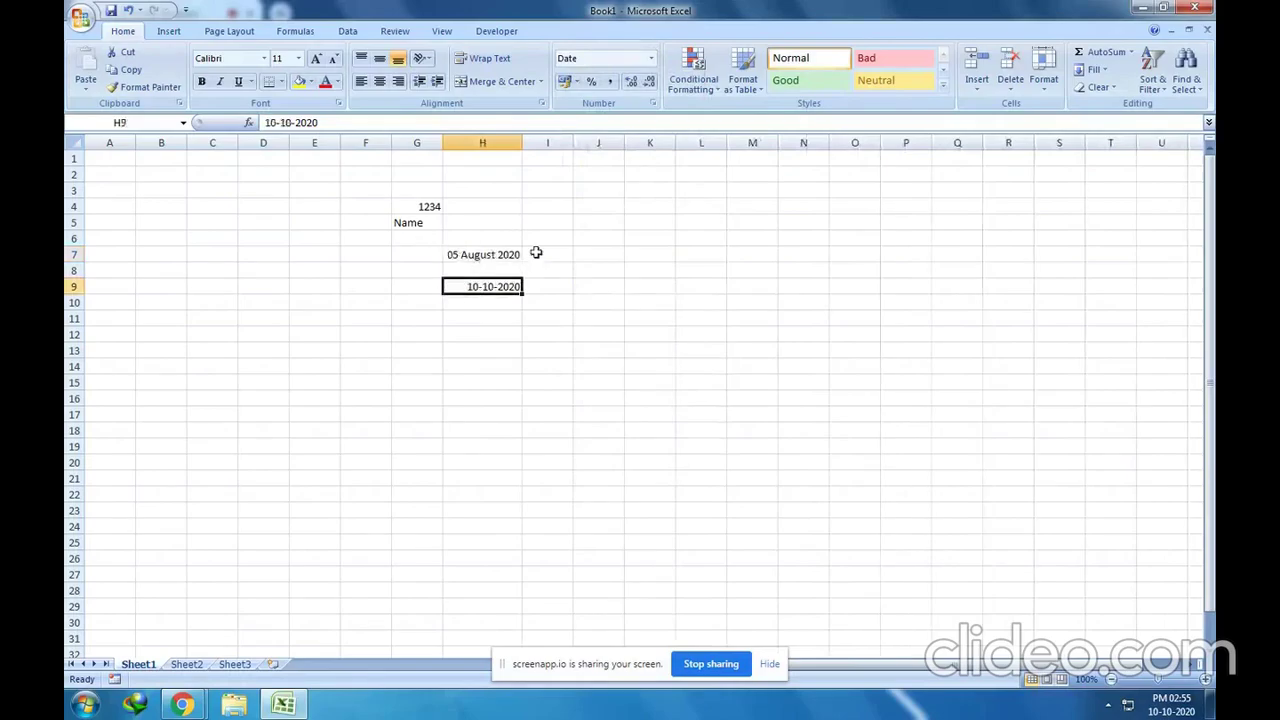
left_click(652, 58)
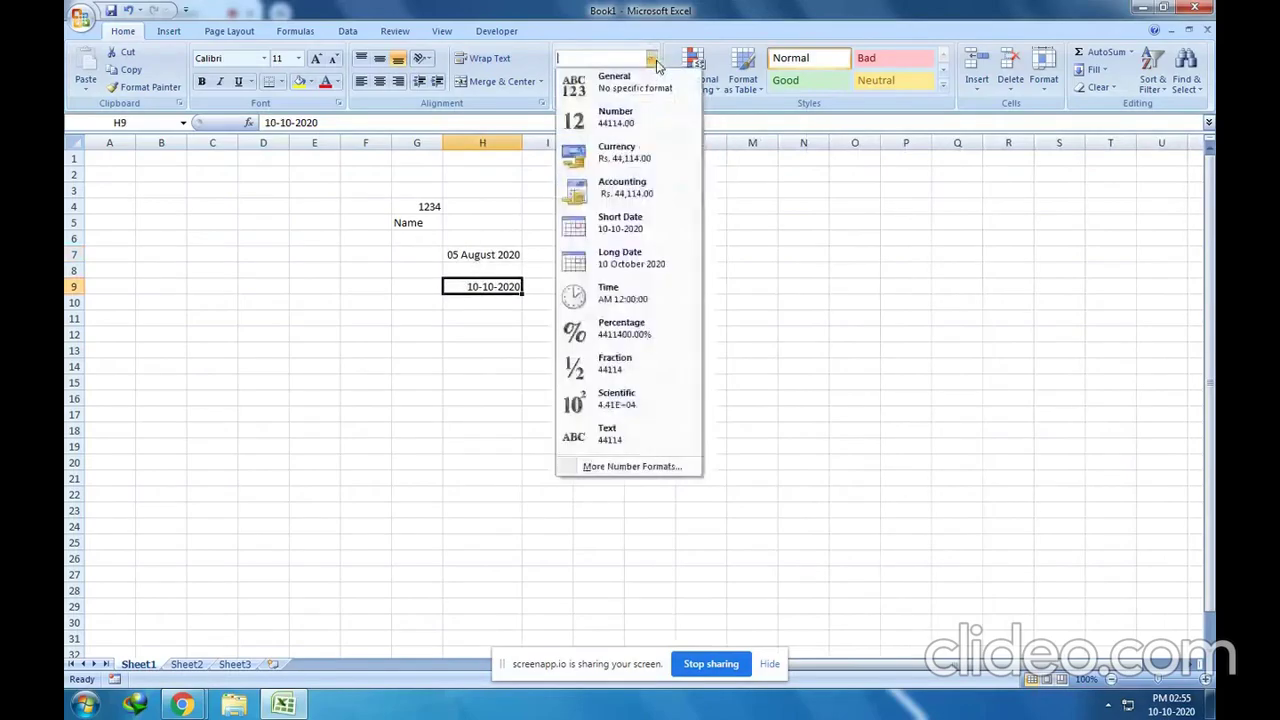
left_click(637, 264)
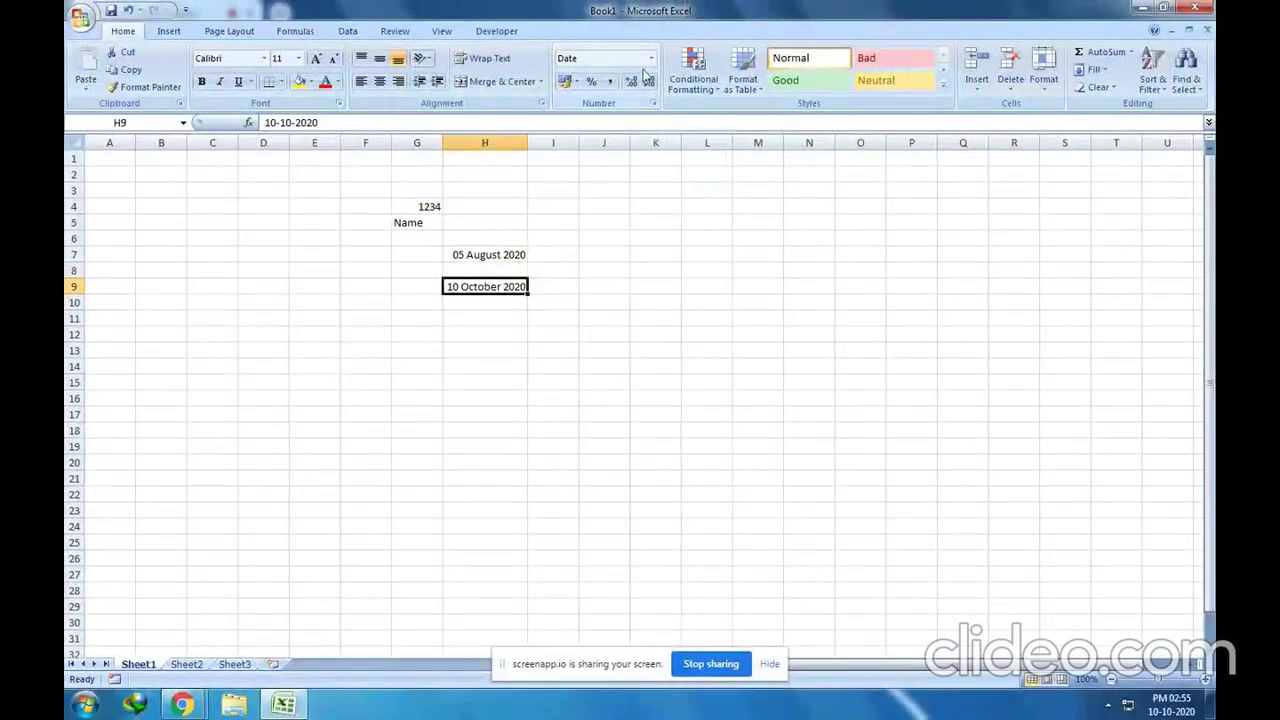
left_click(651, 60)
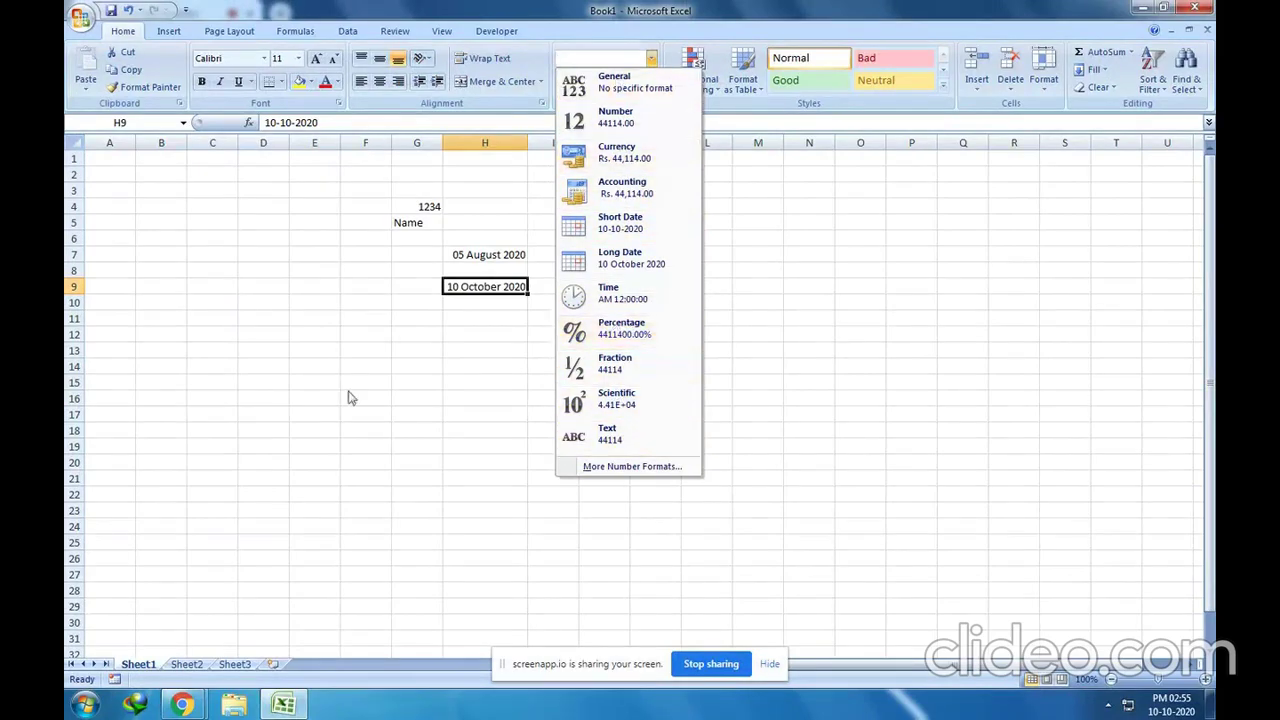
left_click(466, 327)
- Enter the formula =(50+100) in cell H12 and reselect the cell to show its formula
left_click(465, 330)
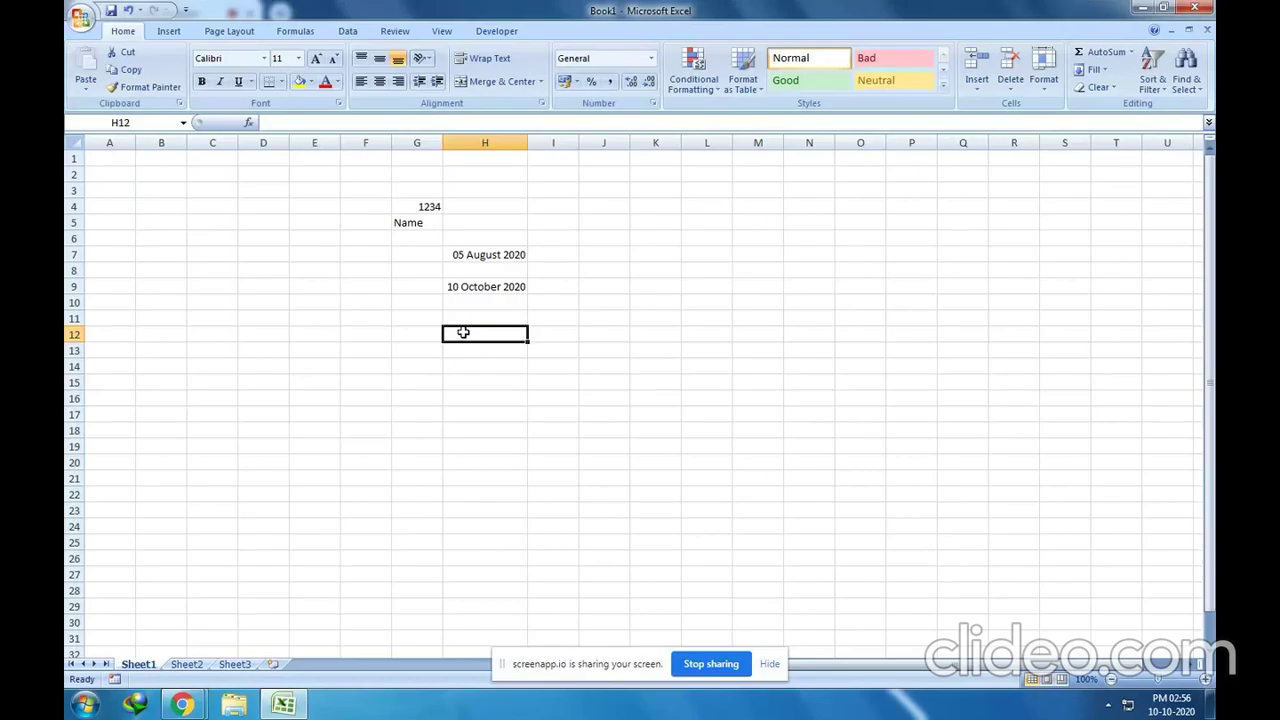
type("=")
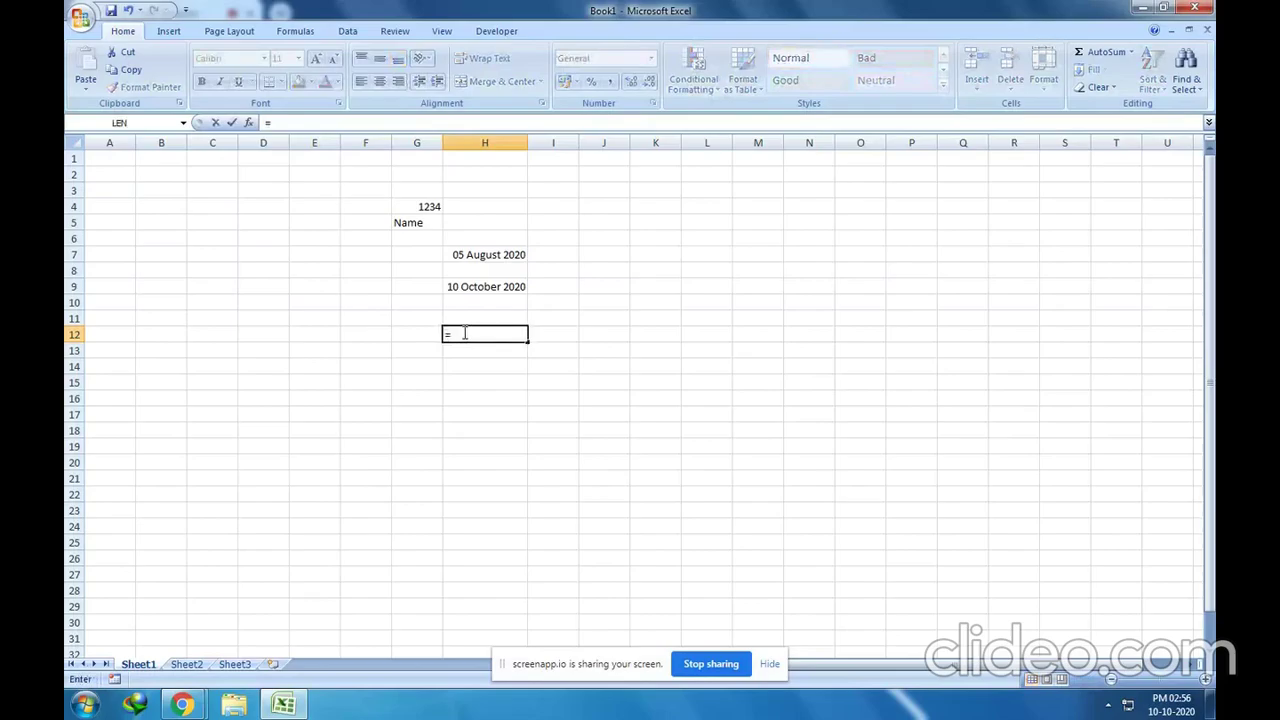
type("(50+100)")
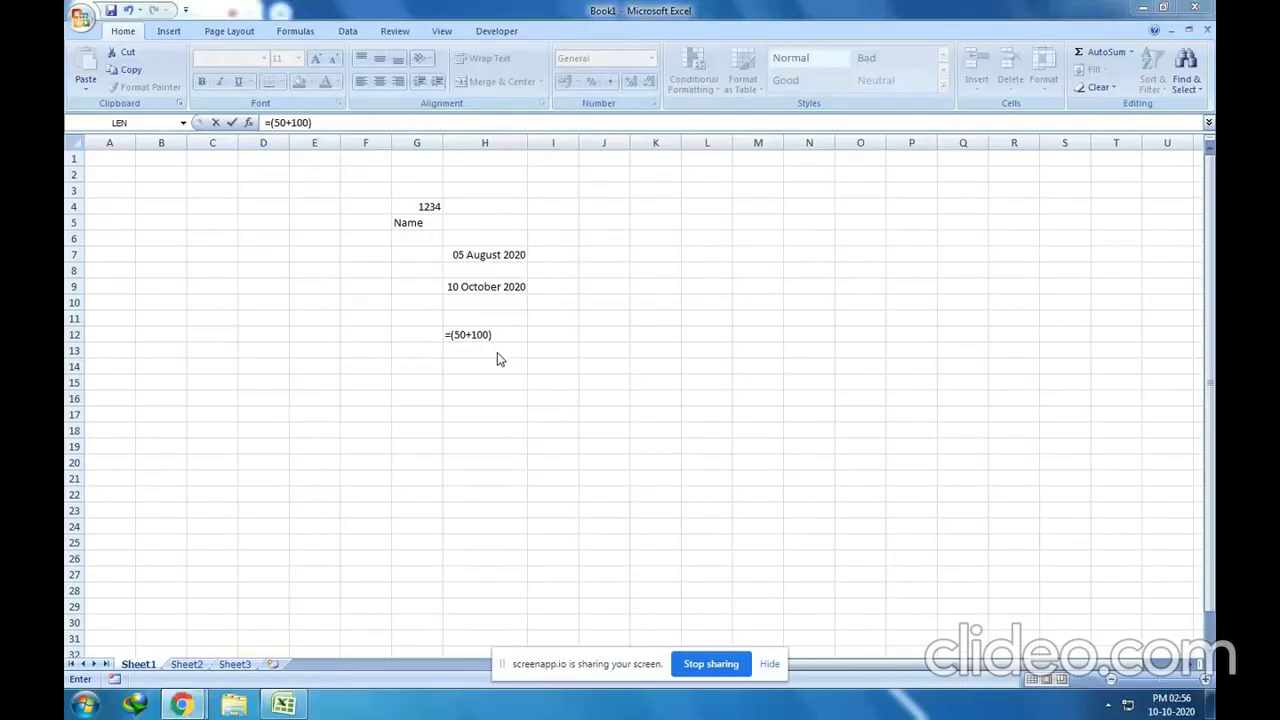
left_click(507, 331)
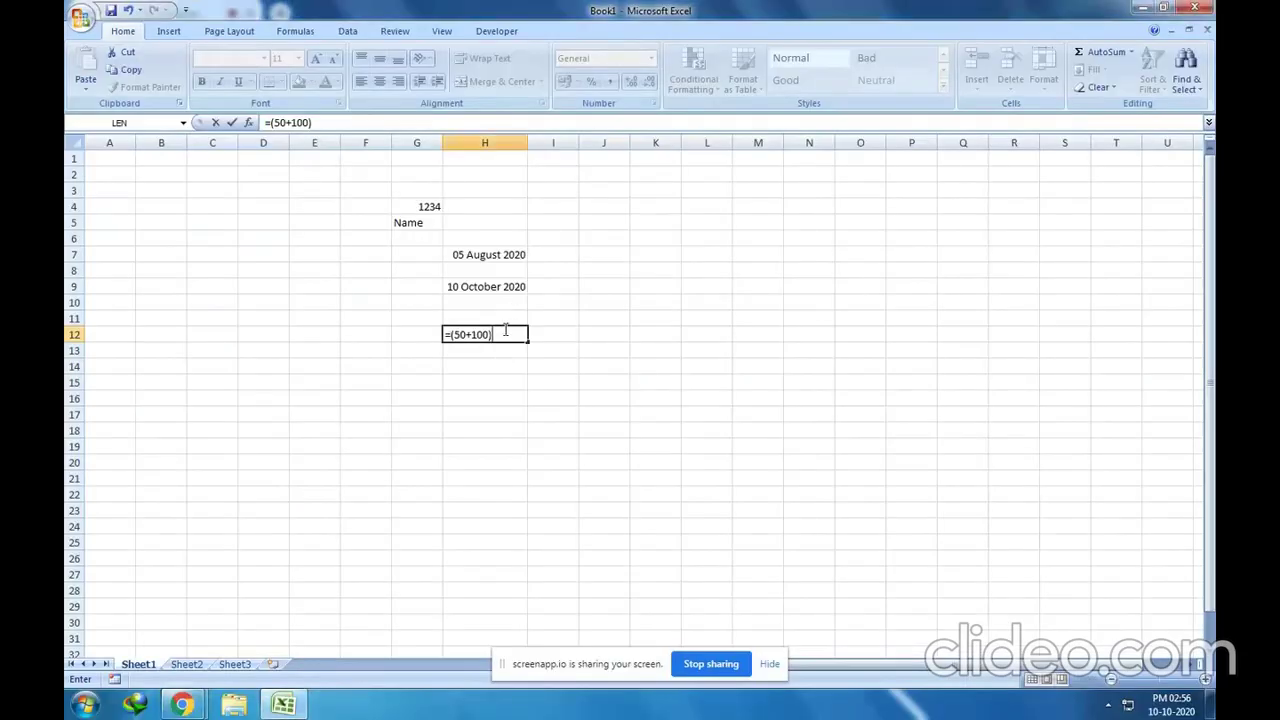
key("Return")
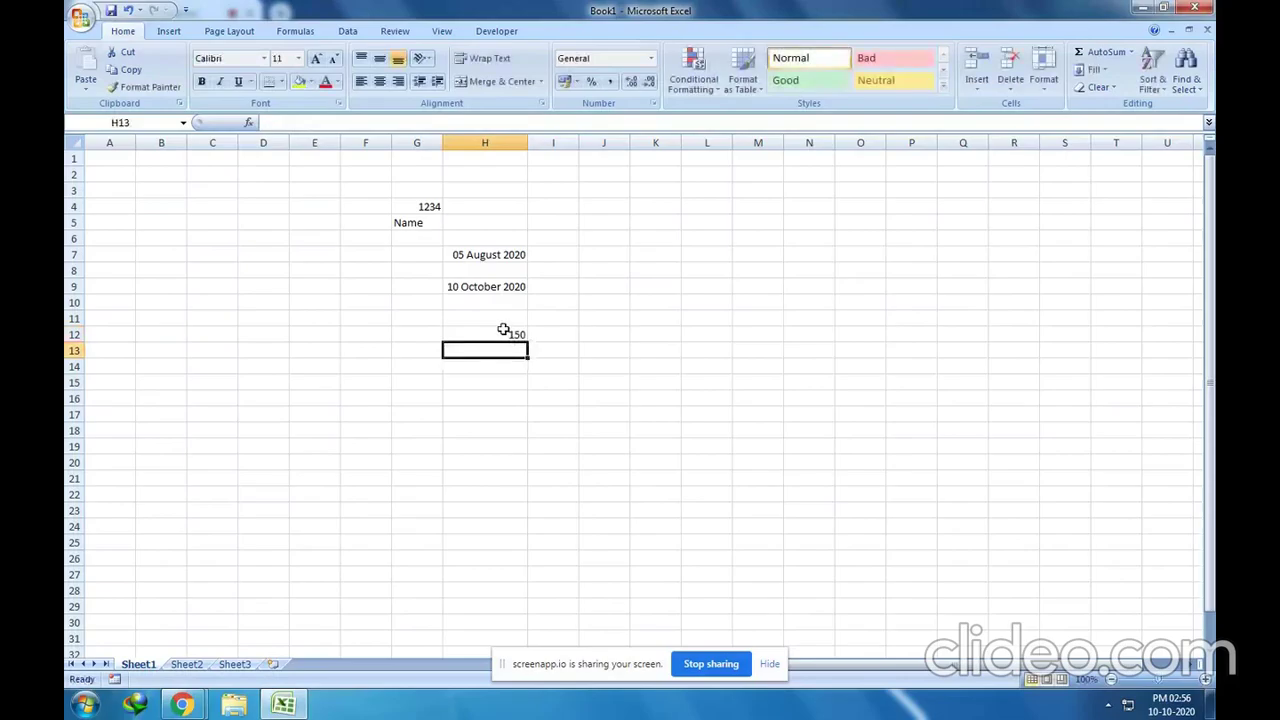
left_click(512, 335)
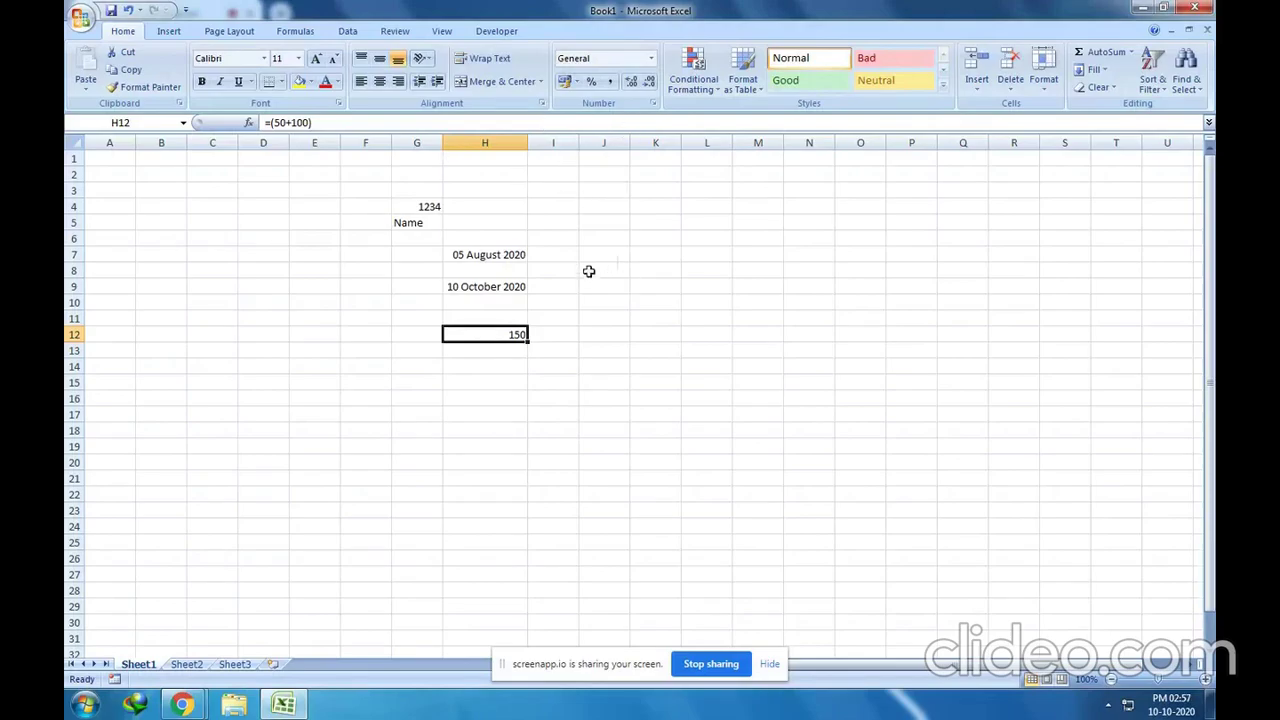
- Clear the contents of cells G4:H13 and enter the heading Data Types in cell H4
left_click_drag(401, 205, 469, 355)
key("Delete")
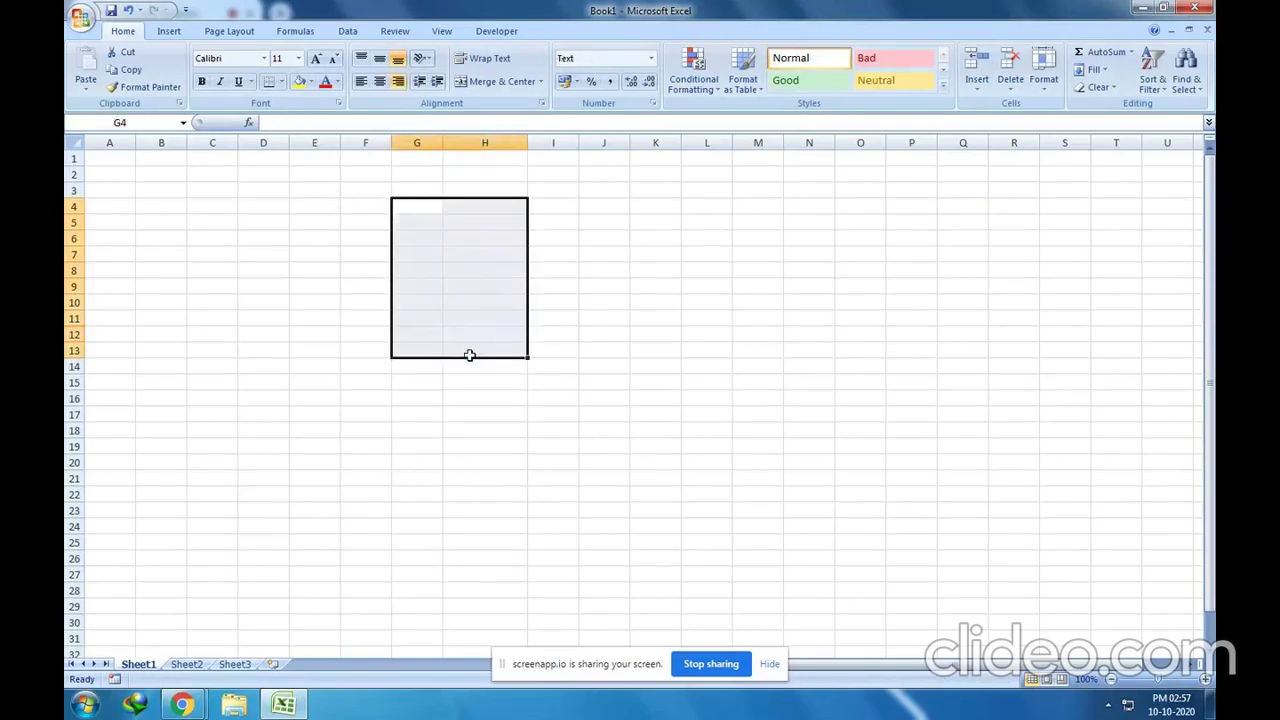
left_click(482, 206)
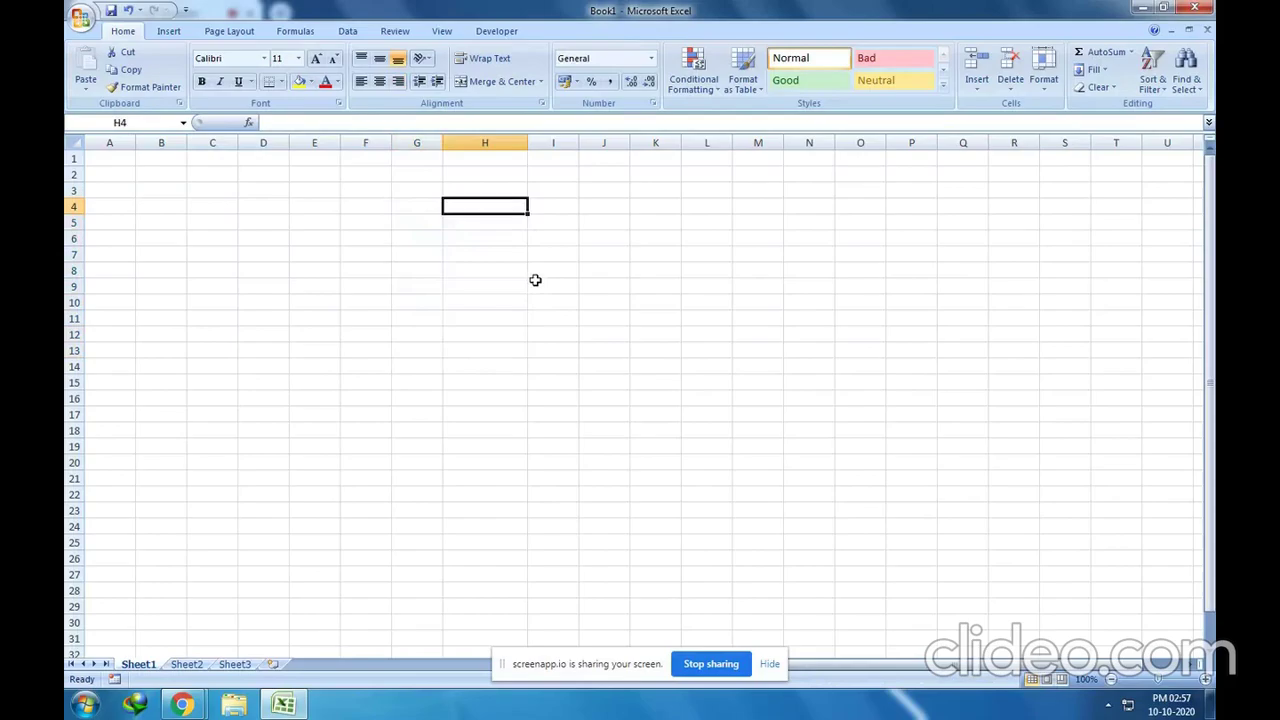
type("Data Types")
key("Return")
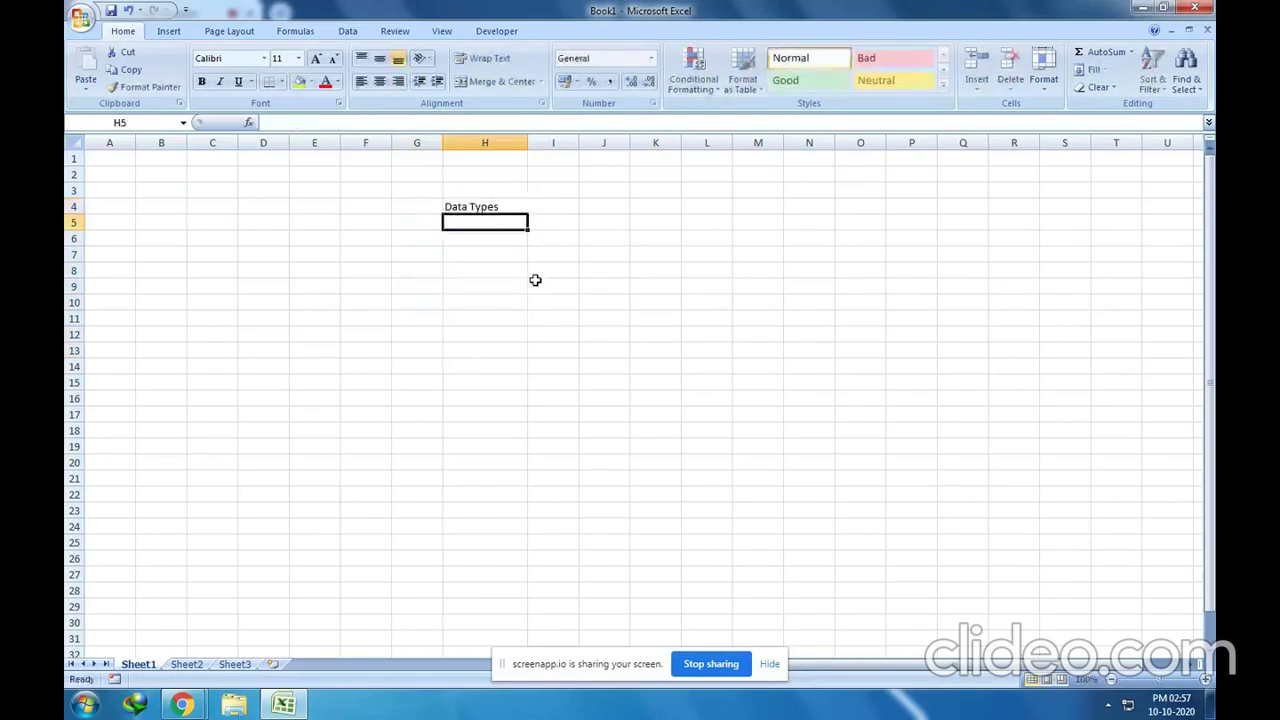
key("Return")
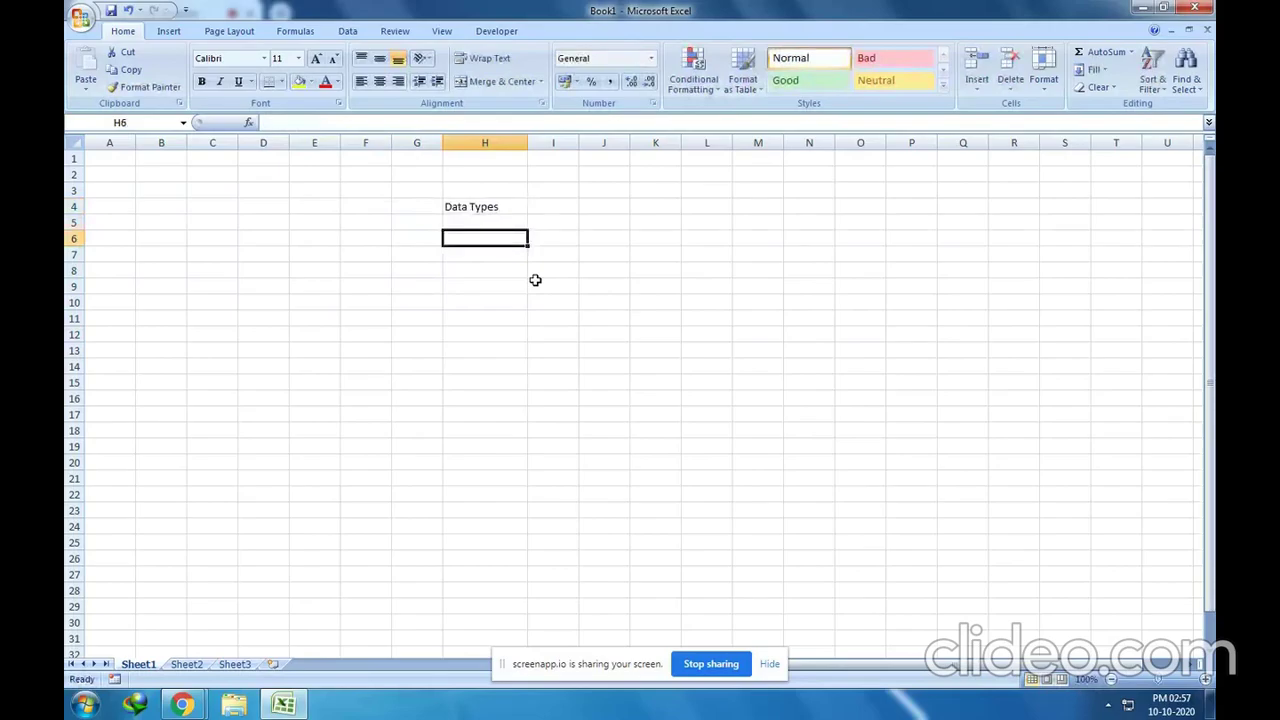
- List Numbers, Text, Date and Time, and Formula in cells H6 to H9, below the heading
type("Numbers")
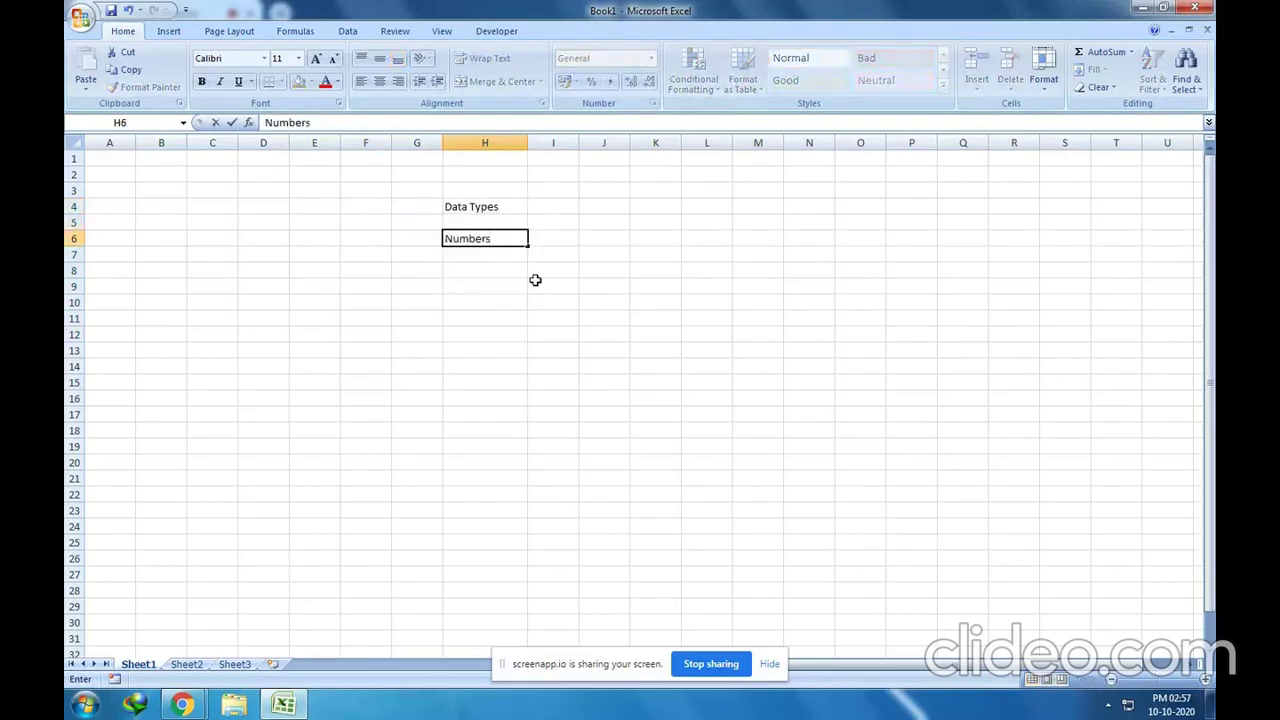
key("Return")
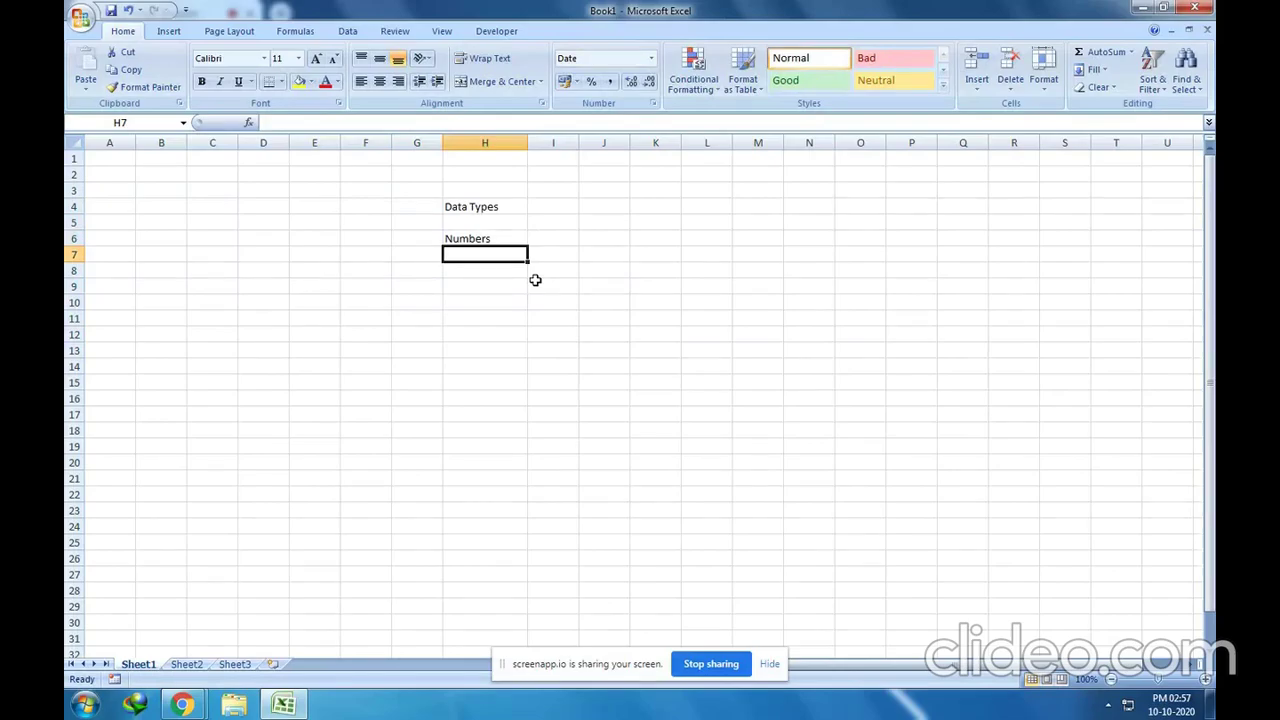
type("Text")
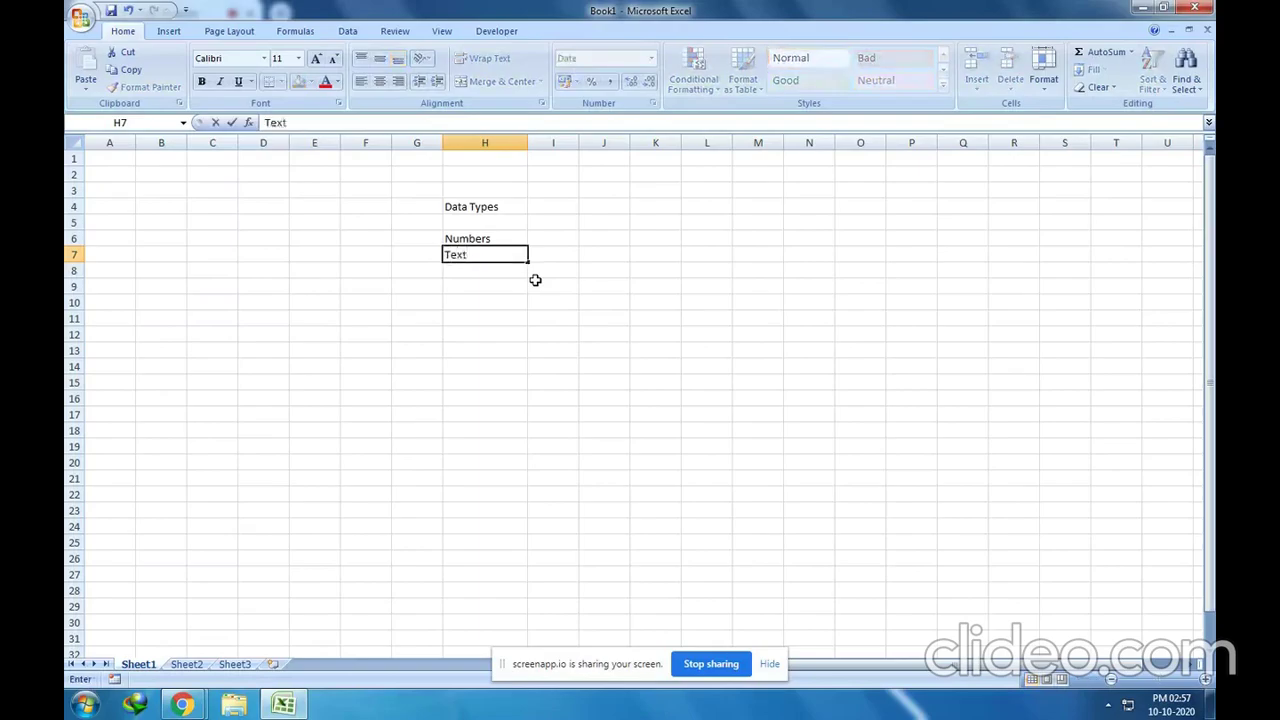
key("Return")
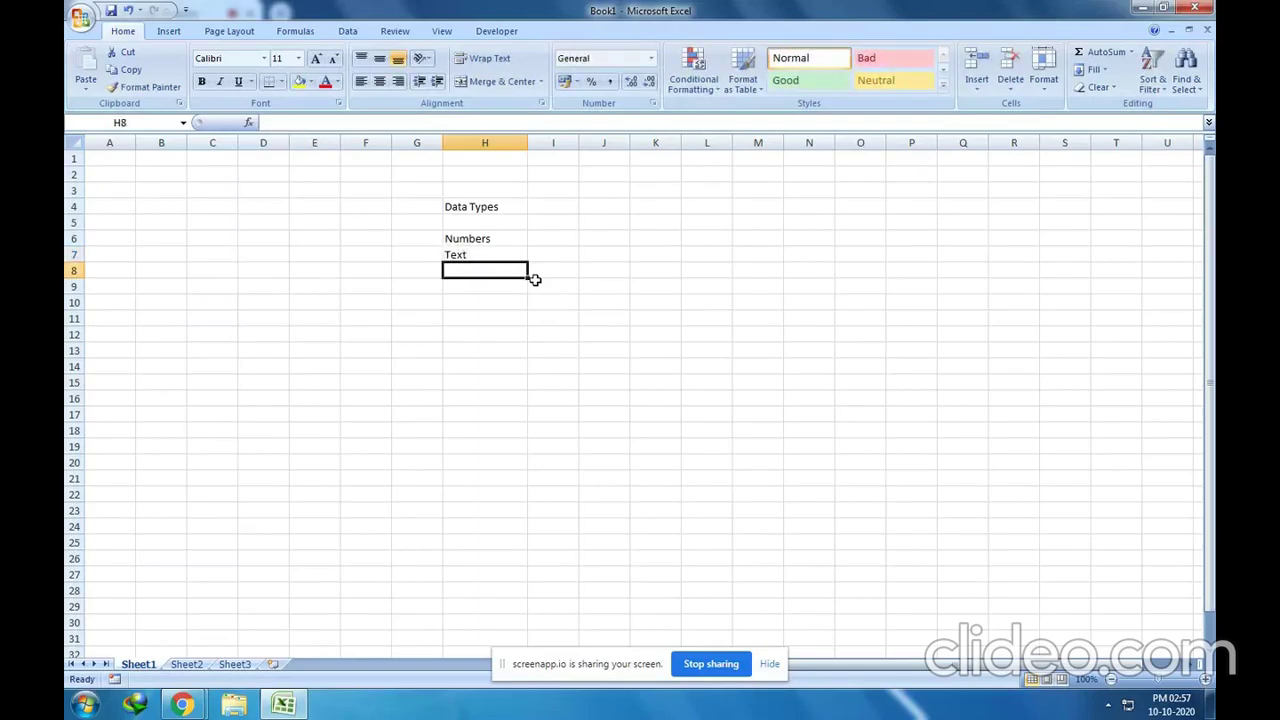
type("Date and Time")
key("Return")
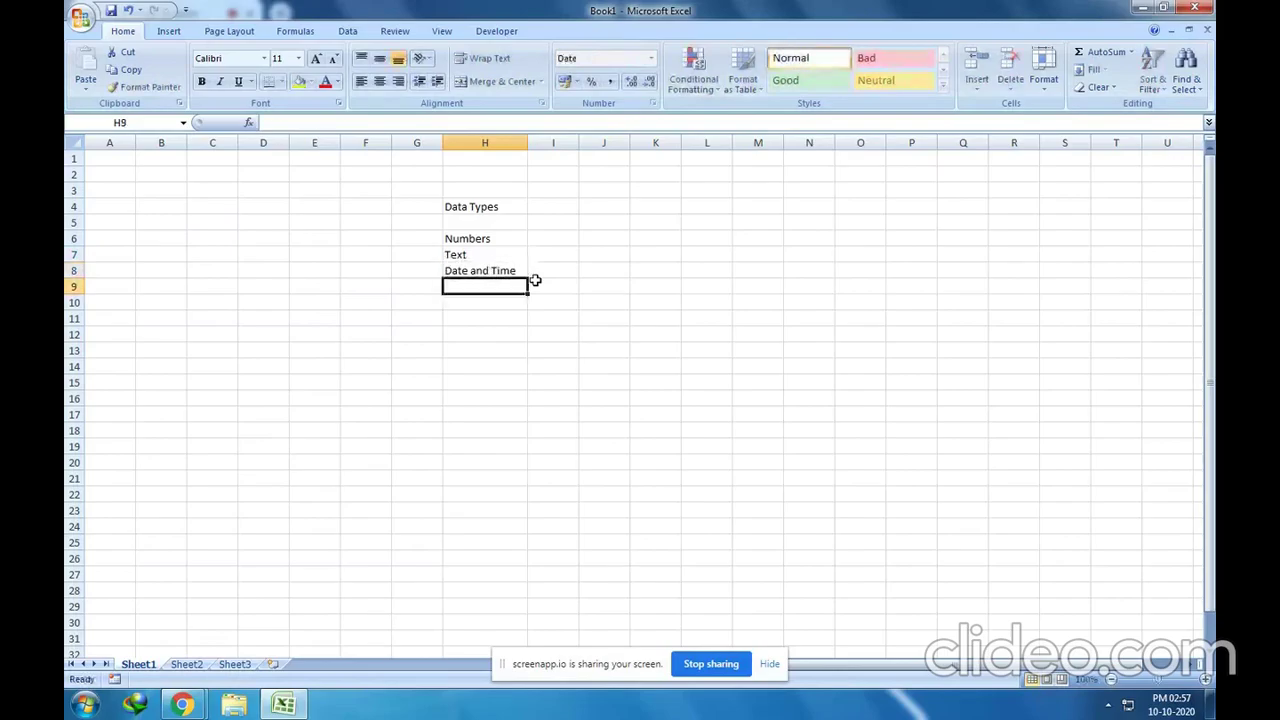
type("Formula")
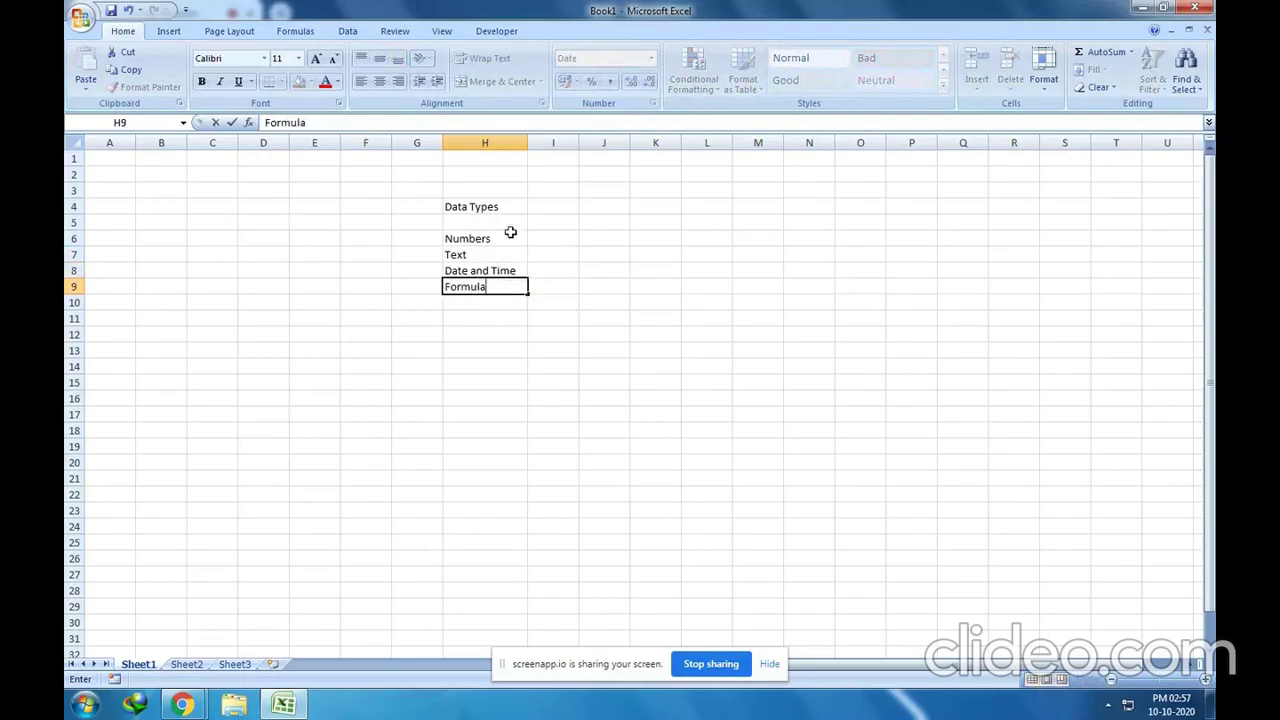
- Make cells H4:H9 bold at font size 14 and widen column H to fit the longest entry
left_click_drag(491, 206, 508, 286)
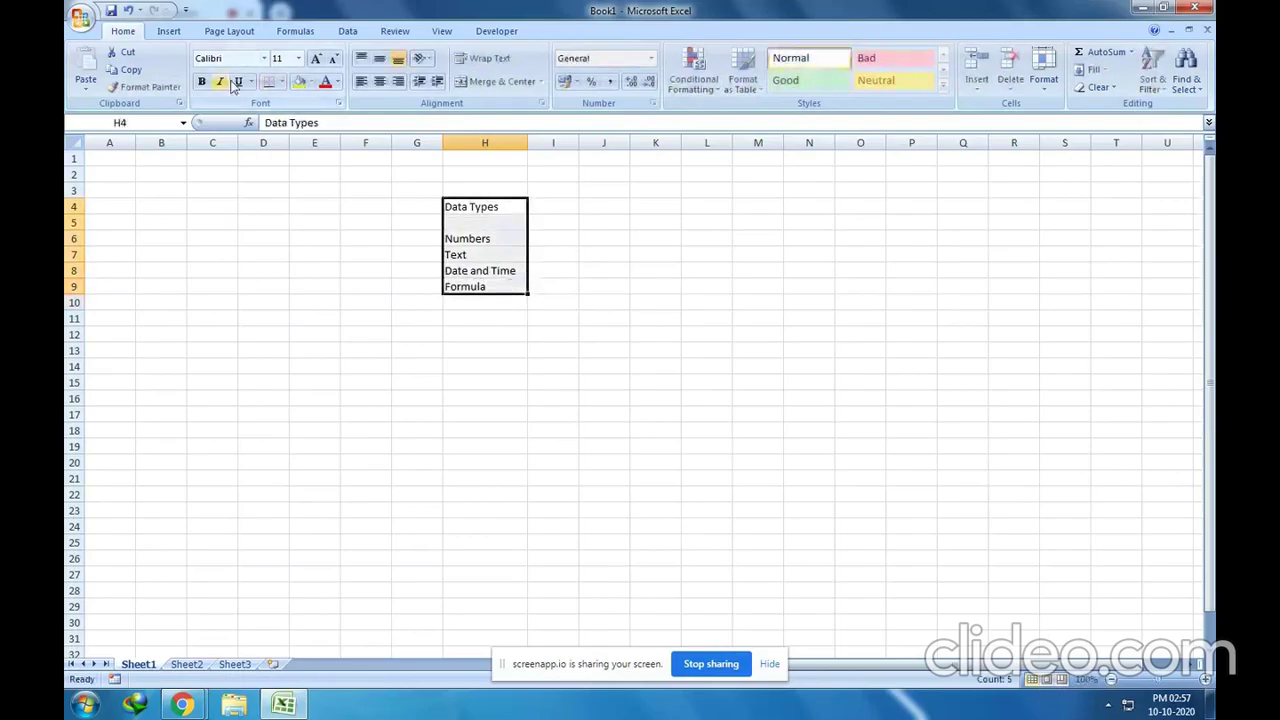
left_click(203, 82)
left_click(314, 59)
left_click(314, 59)
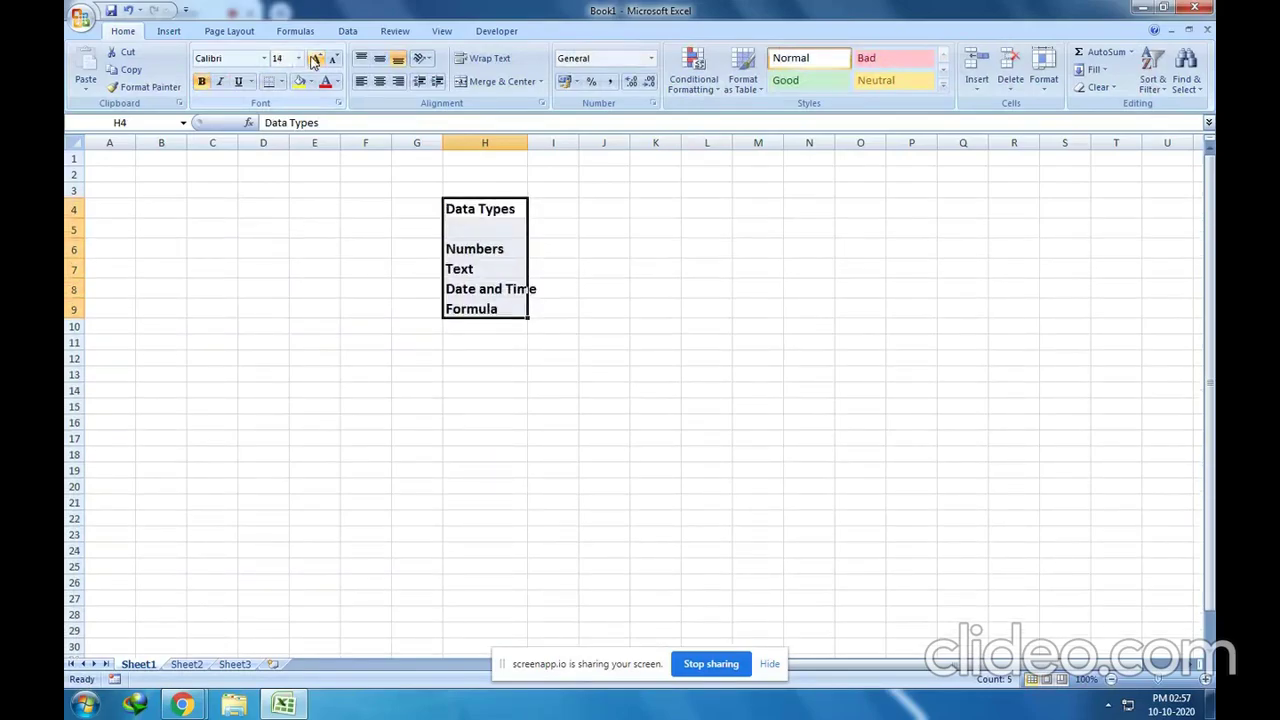
left_click_drag(528, 143, 543, 143)
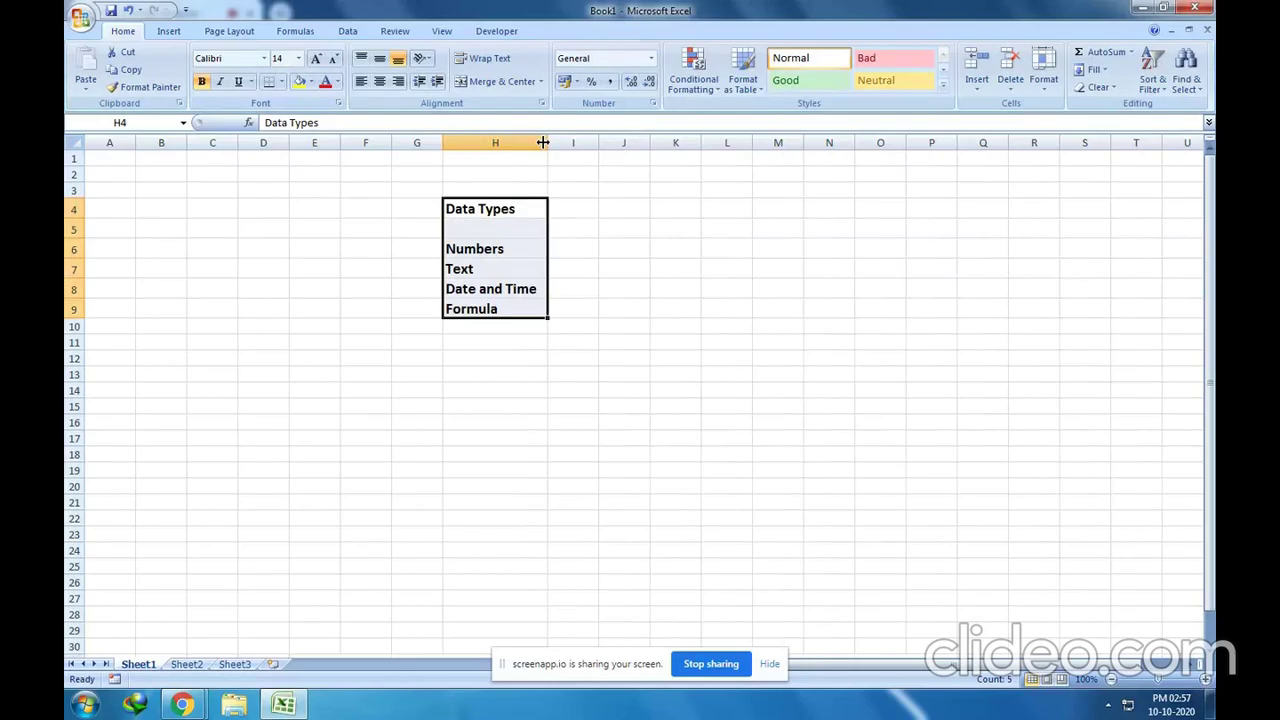
left_click(182, 705)
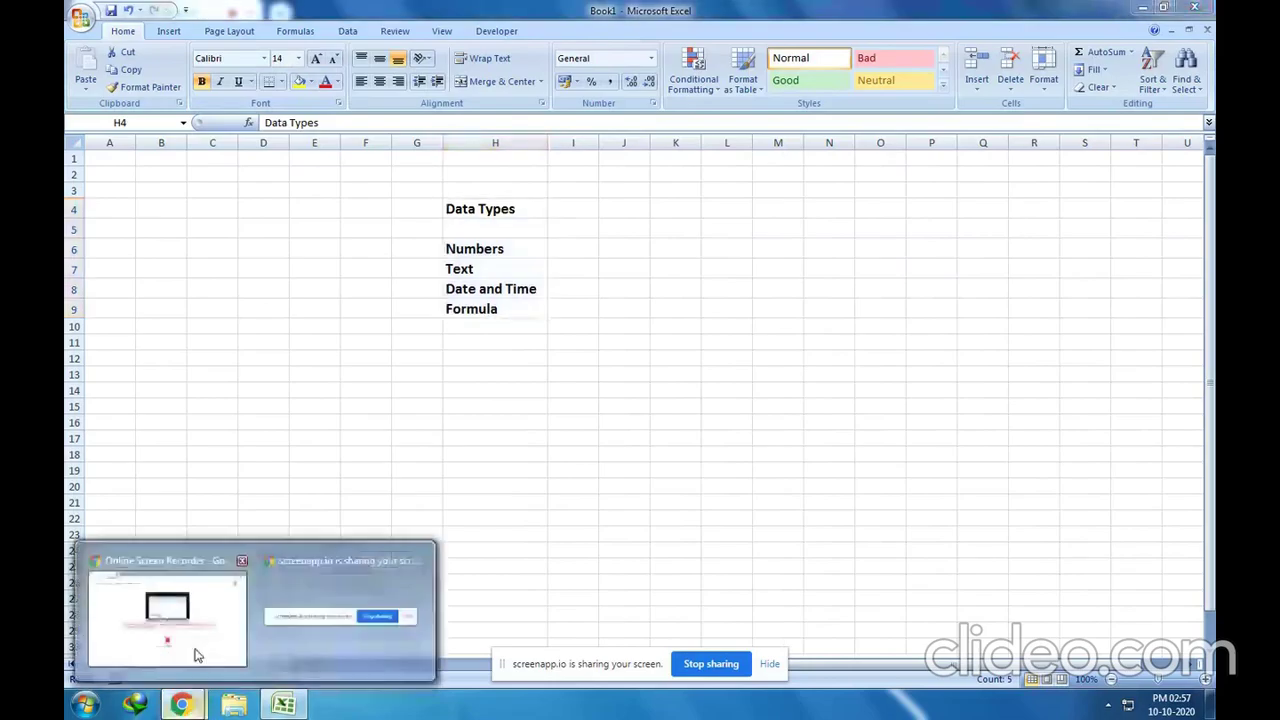
left_click(197, 650)
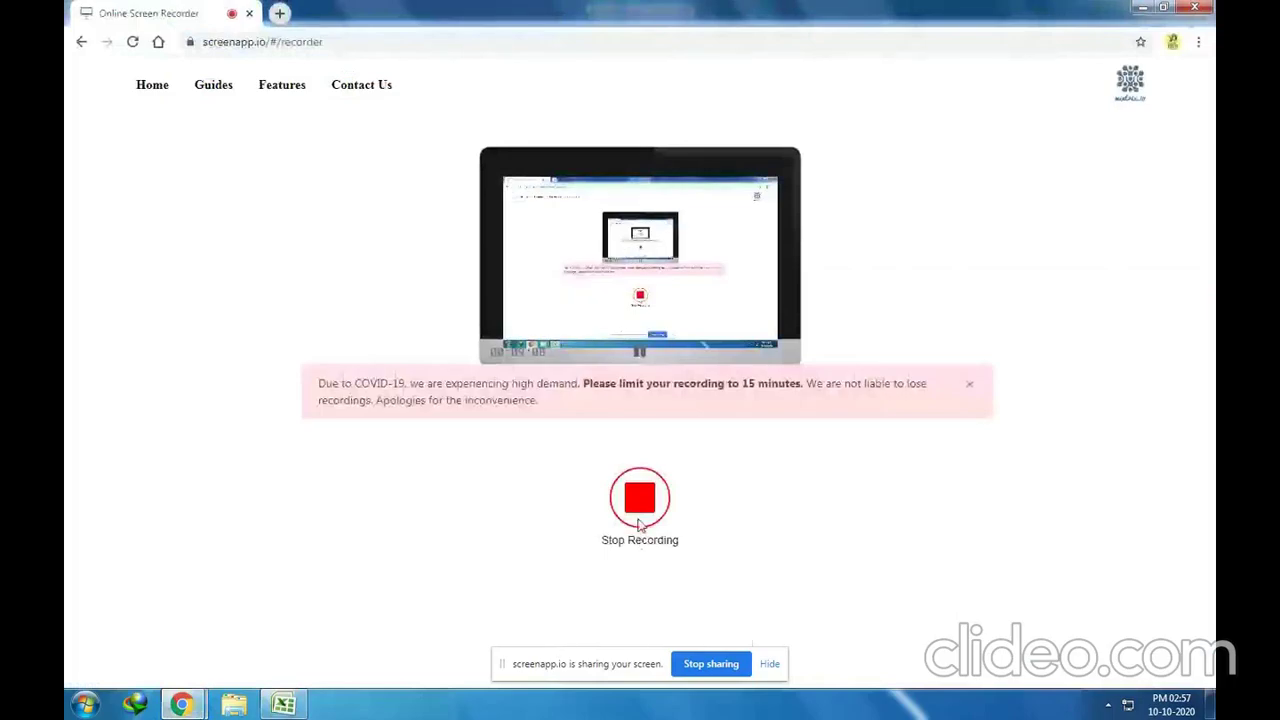